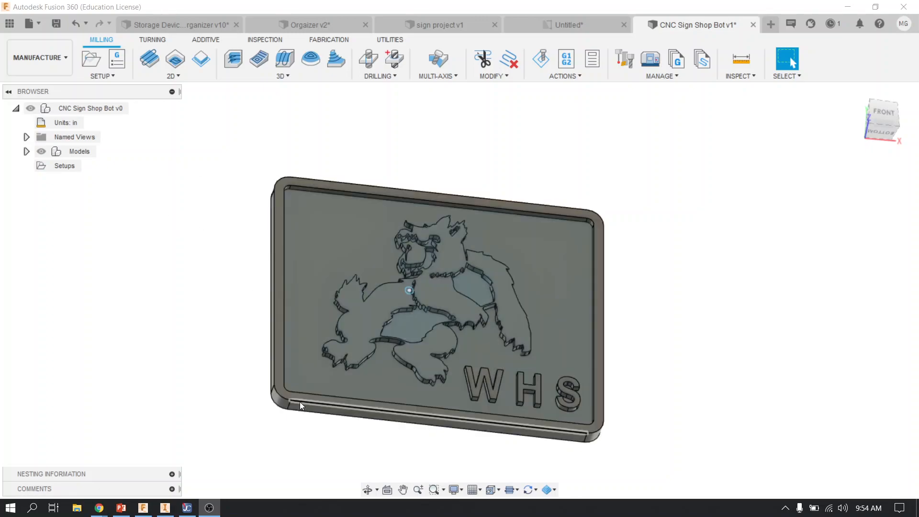
shift+middle_drag(322, 410, 328, 345)
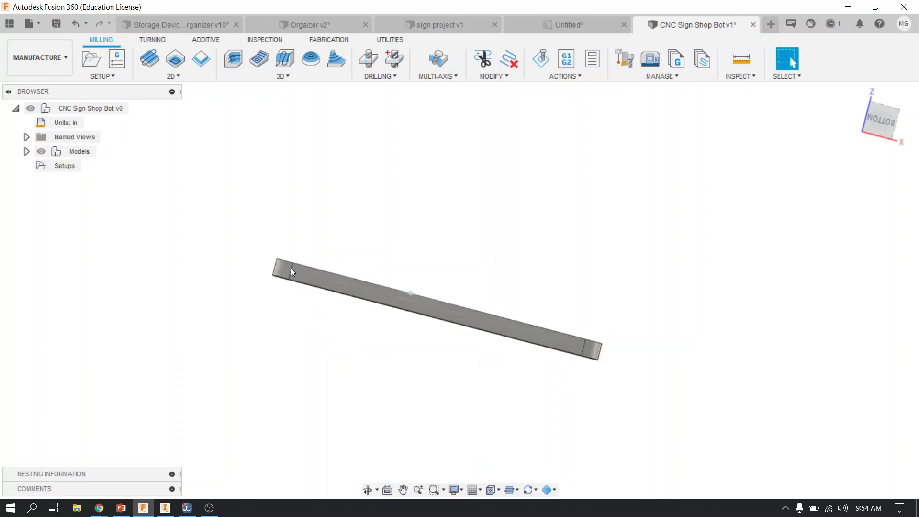
click(880, 119)
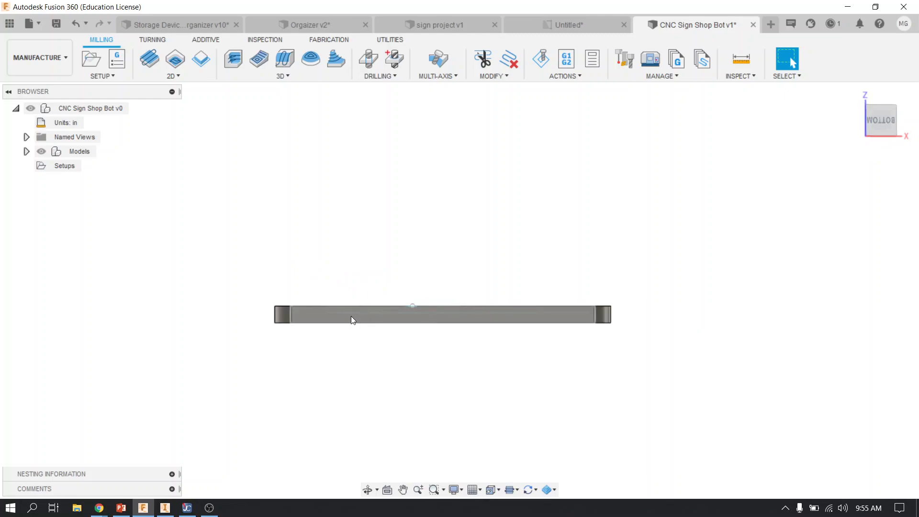
scroll(369, 311, up, 1)
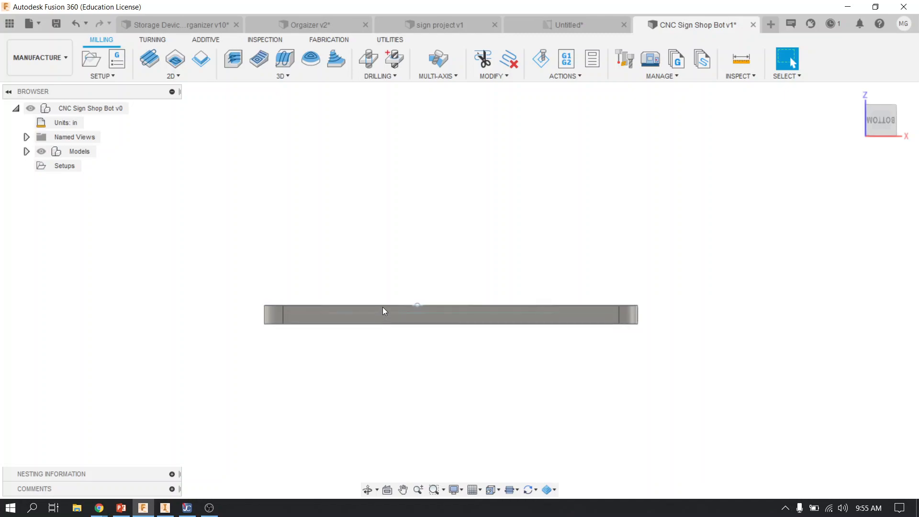
shift+middle_drag(419, 322, 477, 304)
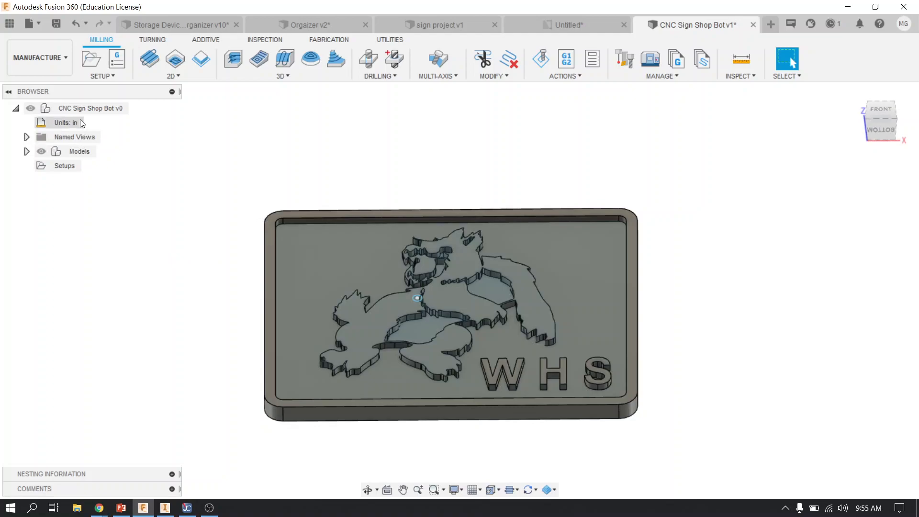
Switch to the Design workspace and return to the Manufacture workspace
click(52, 62)
click(50, 52)
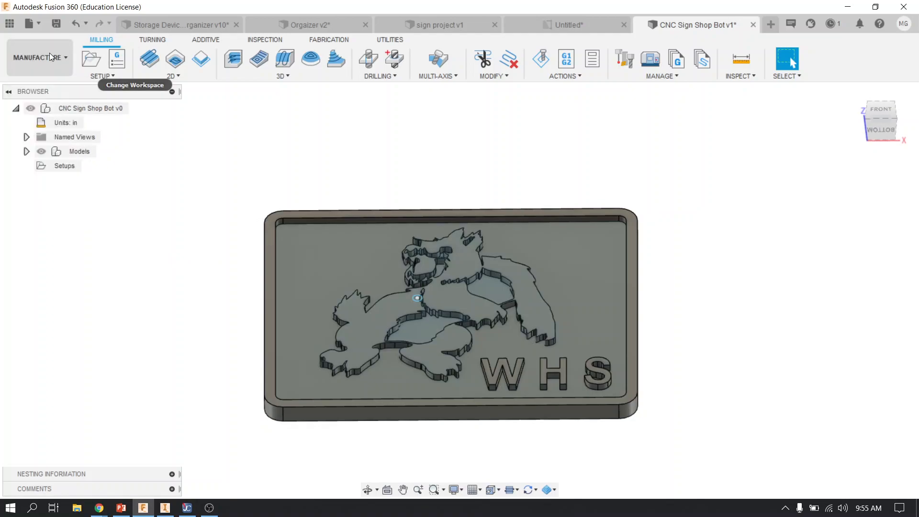
click(49, 61)
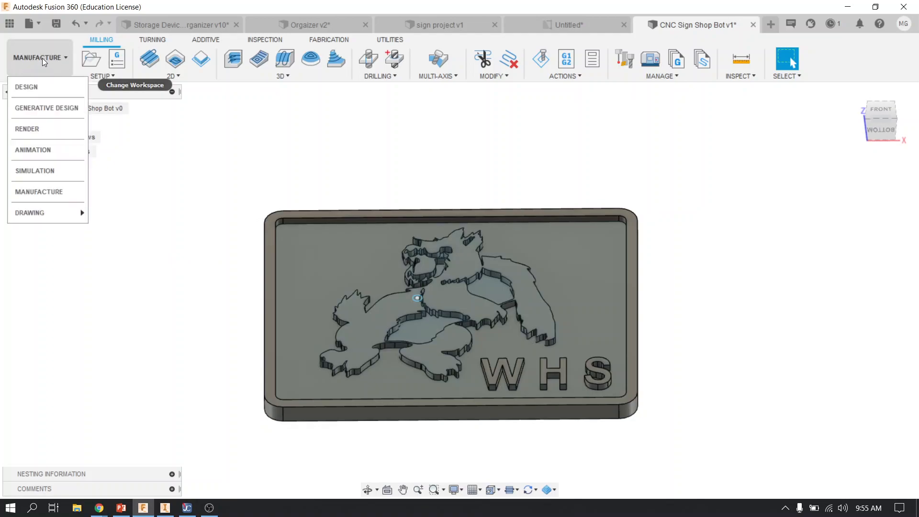
click(40, 86)
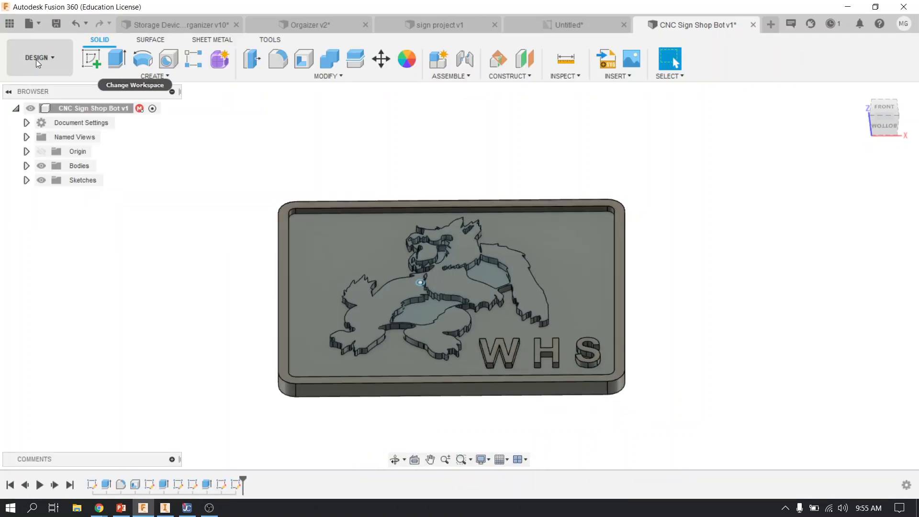
click(35, 59)
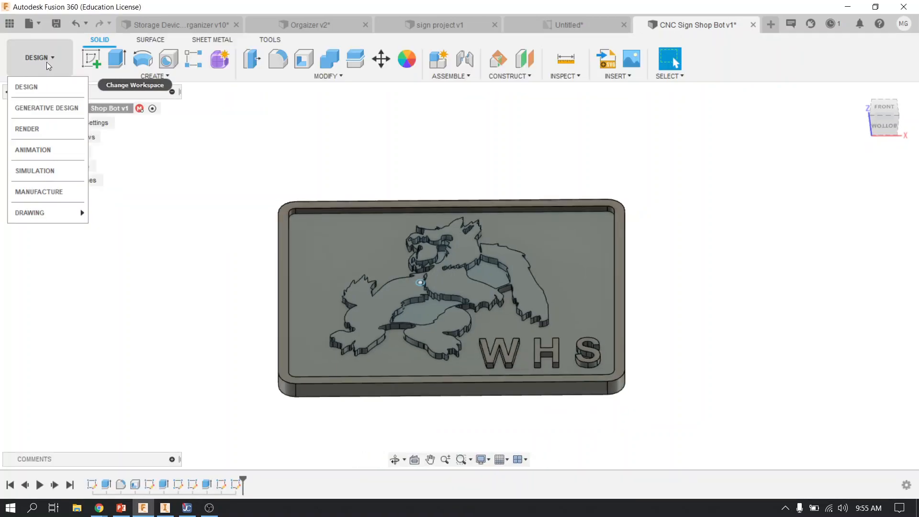
click(51, 192)
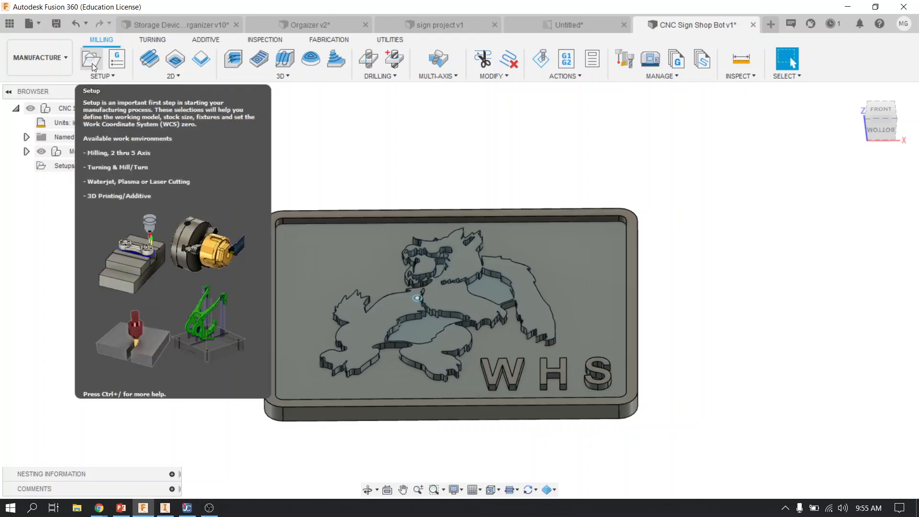
Create a new milling setup for the sign and set its stock mode to Fixed size box
click(92, 64)
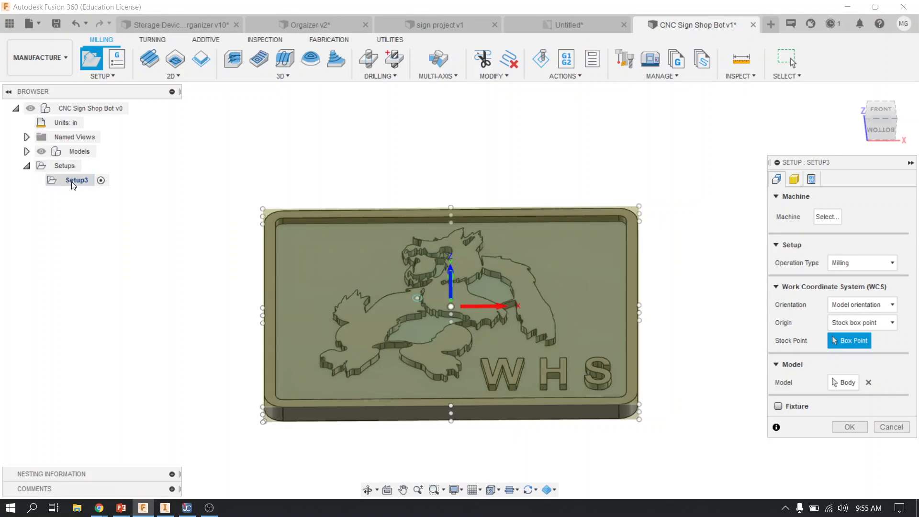
drag(830, 163, 723, 128)
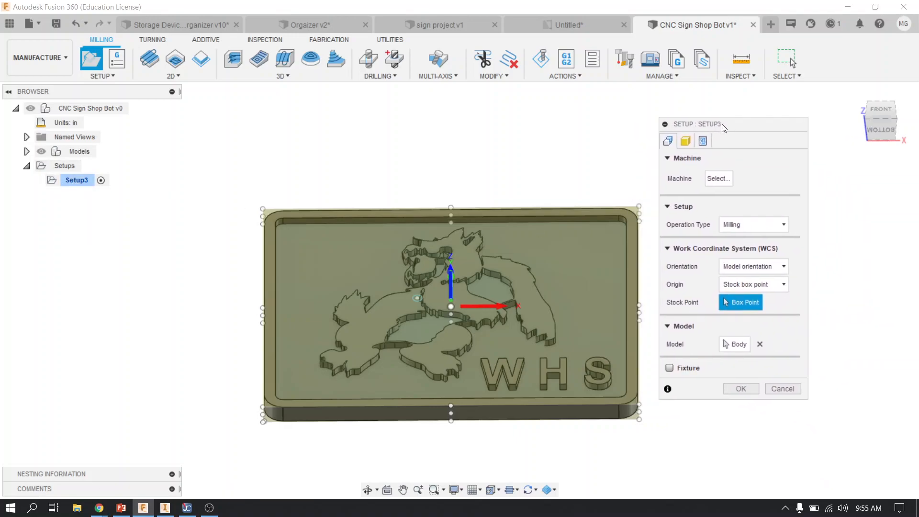
click(687, 141)
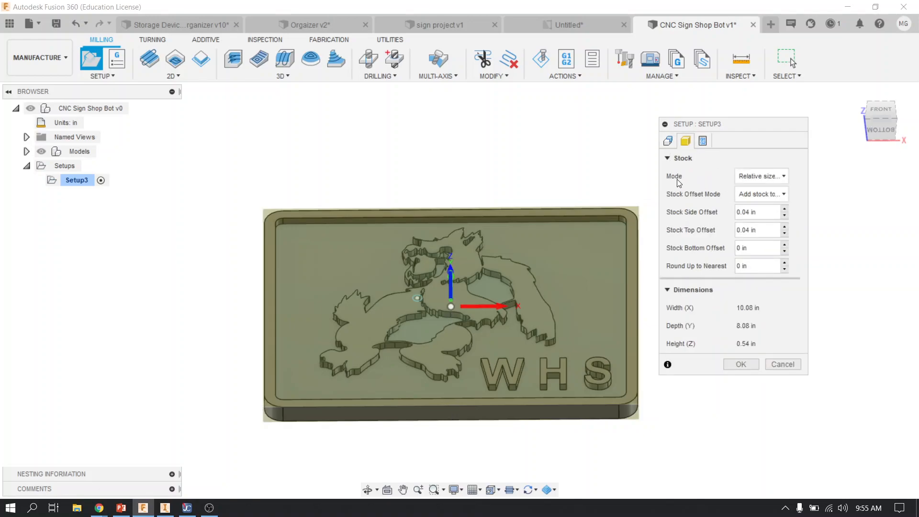
click(762, 177)
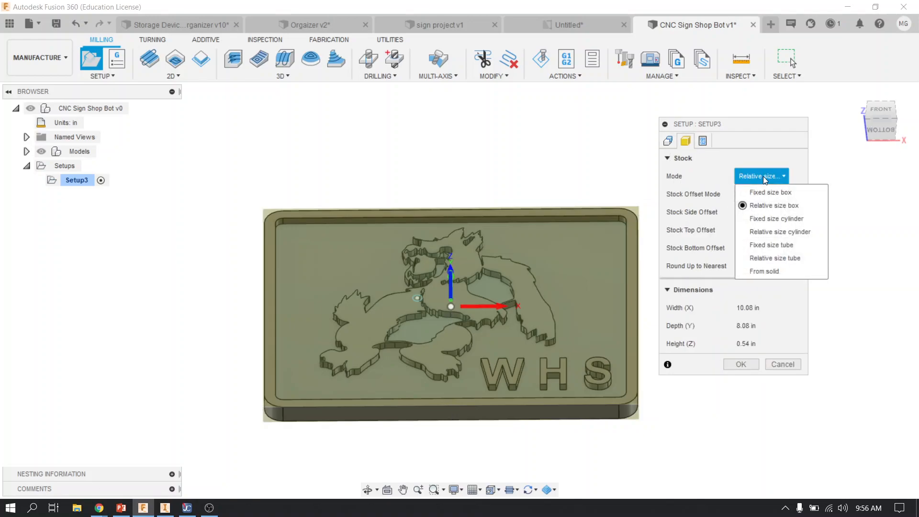
click(766, 192)
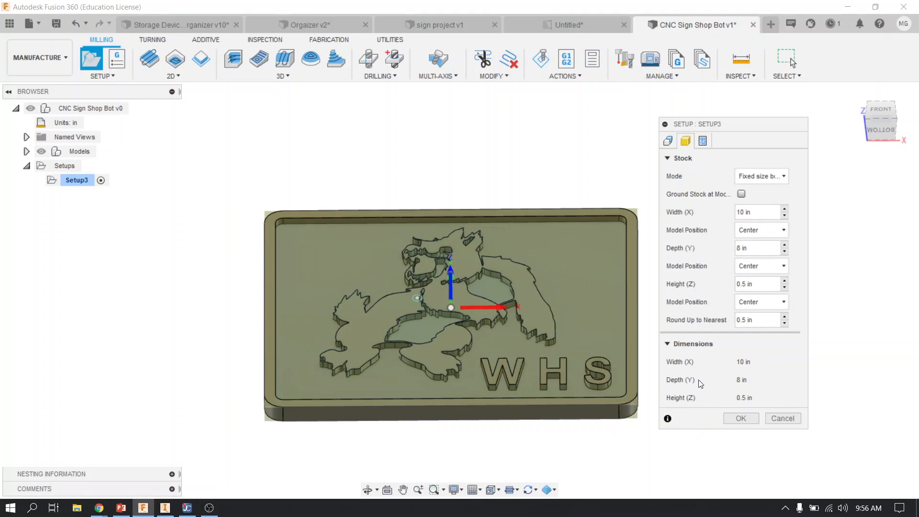
Set the setup's work coordinate orientation to Select Z axis/plane & X axis
click(669, 141)
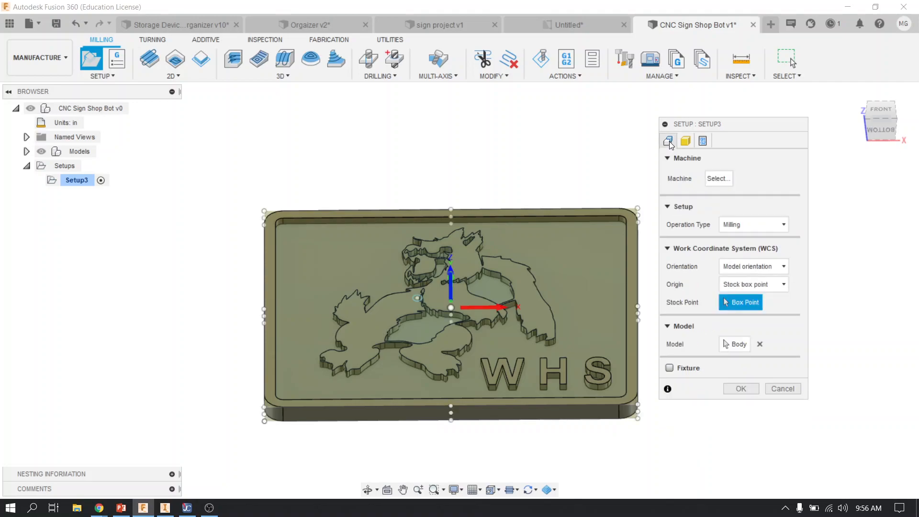
click(739, 267)
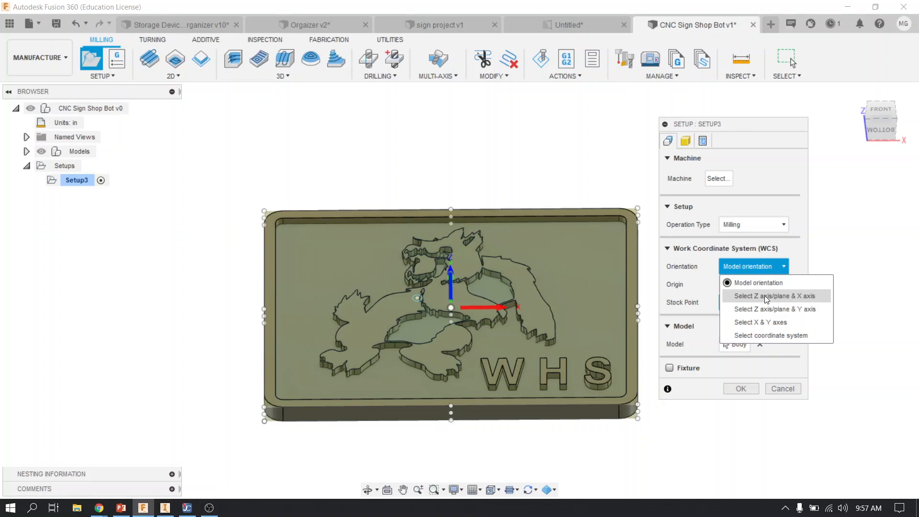
click(764, 296)
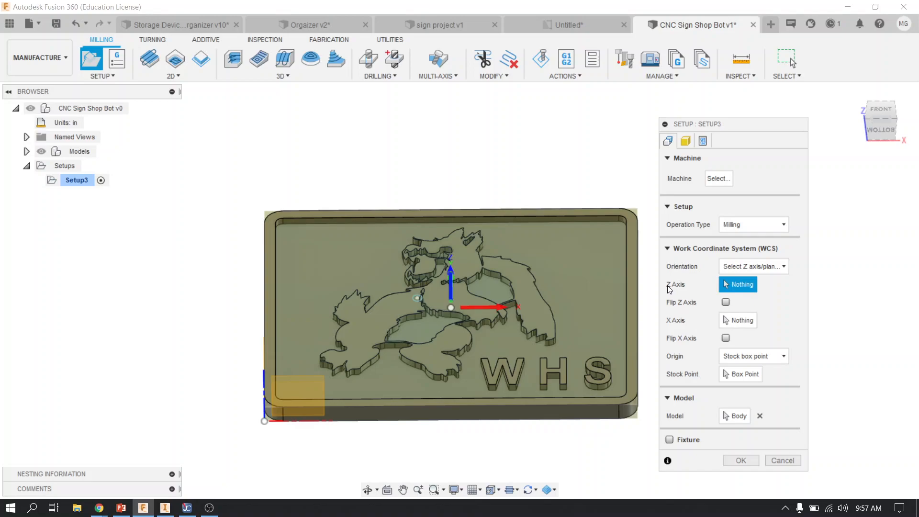
scroll(556, 332, up, 3)
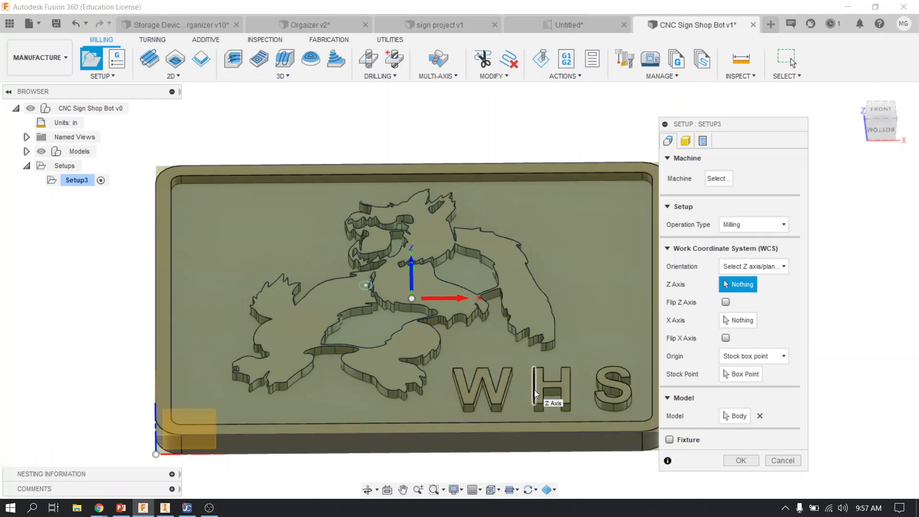
shift+middle_drag(534, 389, 408, 282)
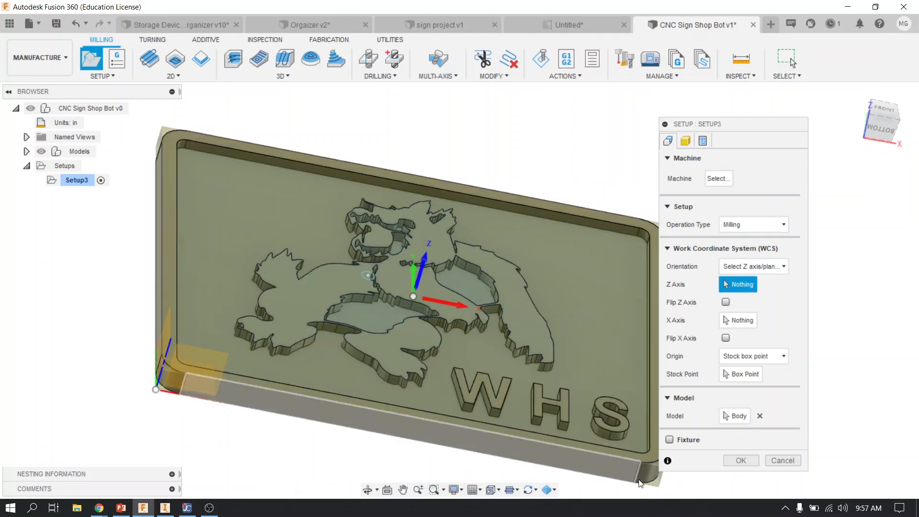
scroll(636, 479, up, 5)
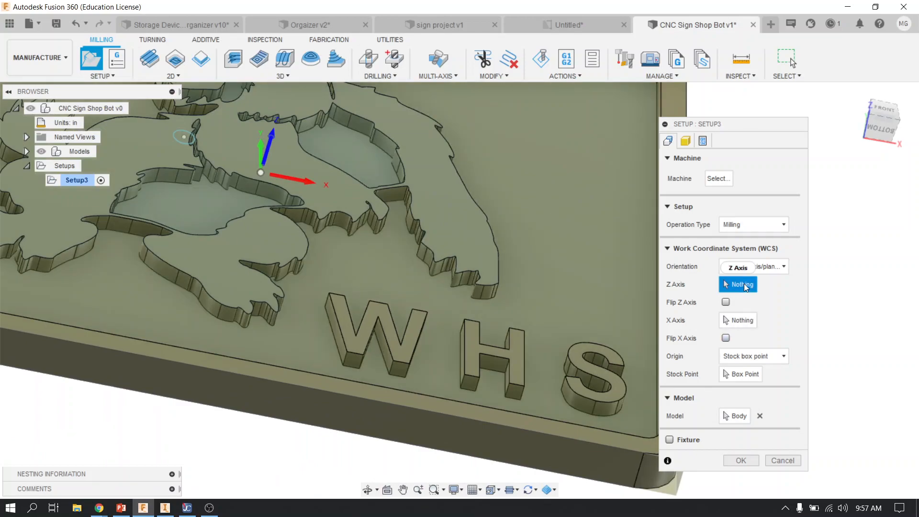
scroll(368, 358, down, 2)
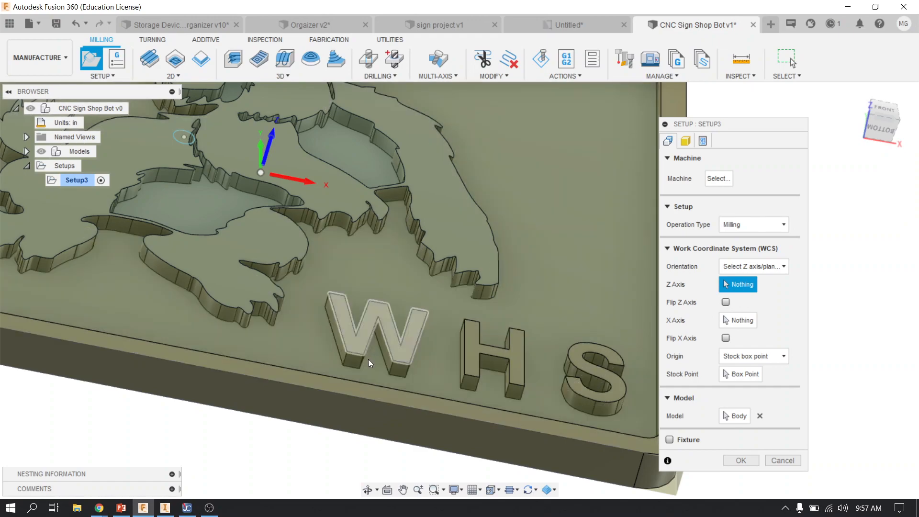
scroll(363, 326, down, 2)
scroll(283, 191, up, 1)
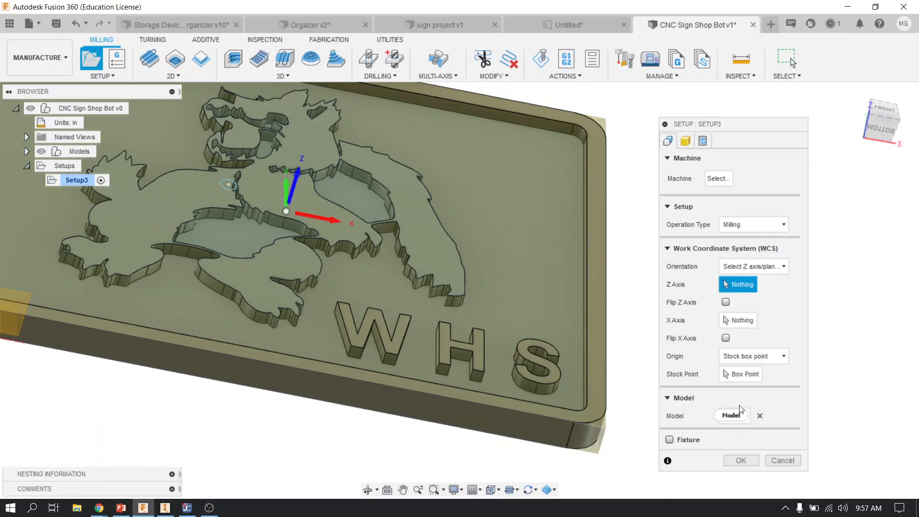
scroll(414, 306, down, 5)
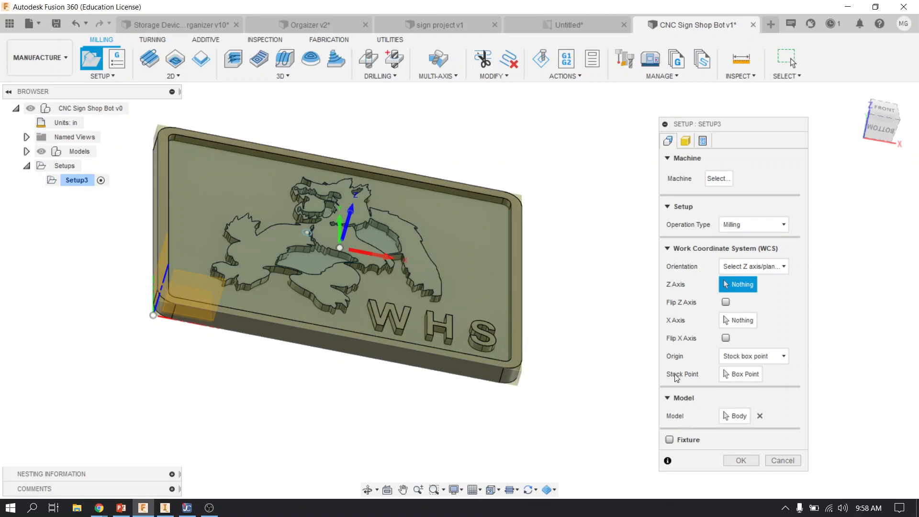
Place the stock point at the lower-left corner of the stock's top face, on the carved side of the sign, and accept the setup
click(742, 376)
scroll(147, 312, up, 5)
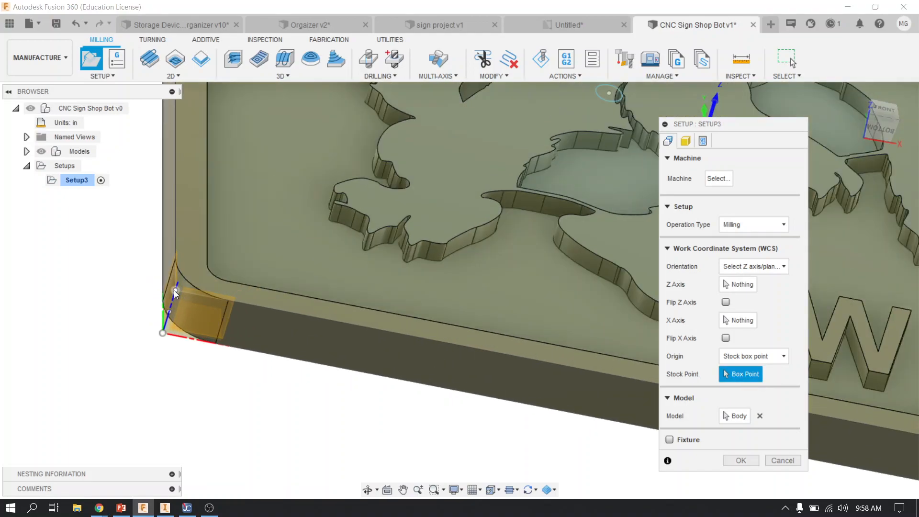
click(174, 290)
scroll(255, 364, down, 10)
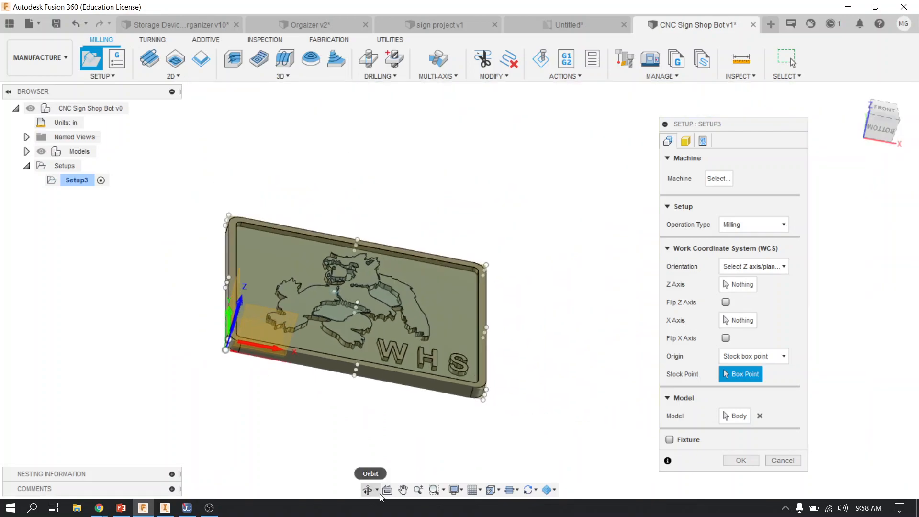
scroll(229, 340, up, 8)
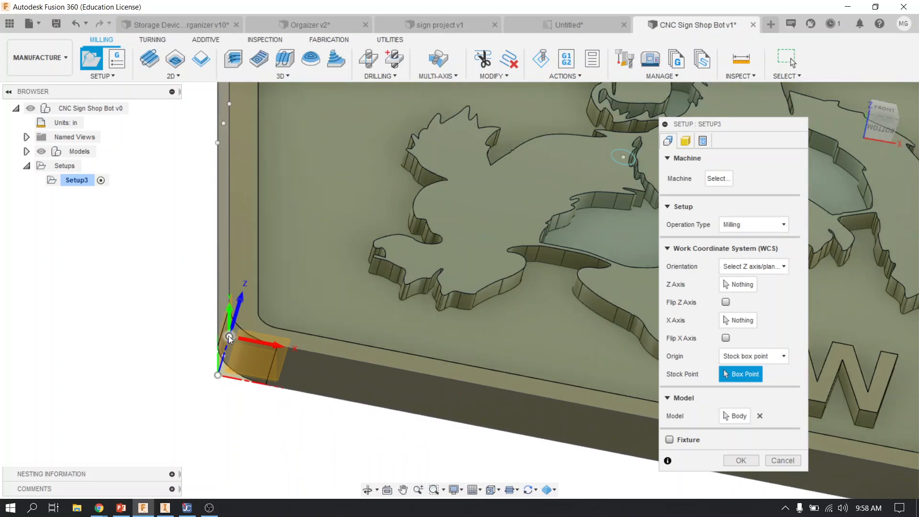
scroll(267, 386, down, 6)
scroll(267, 387, down, 2)
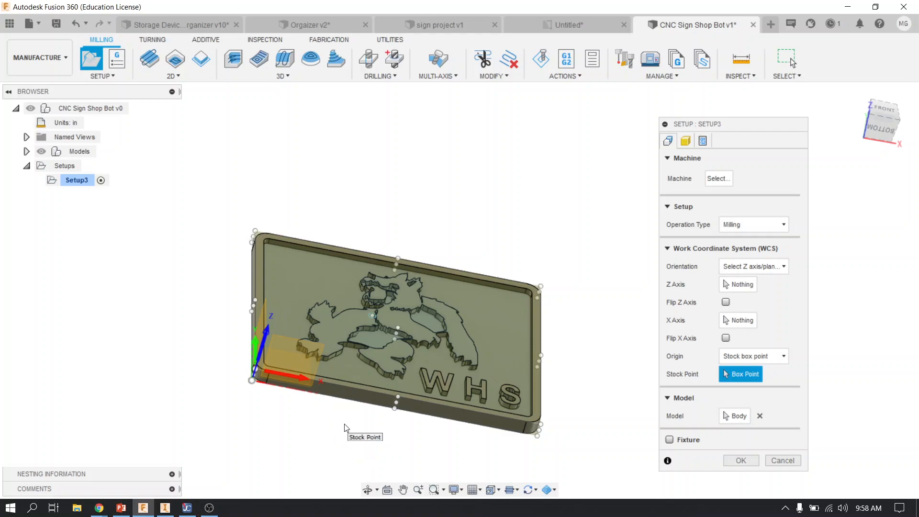
click(740, 460)
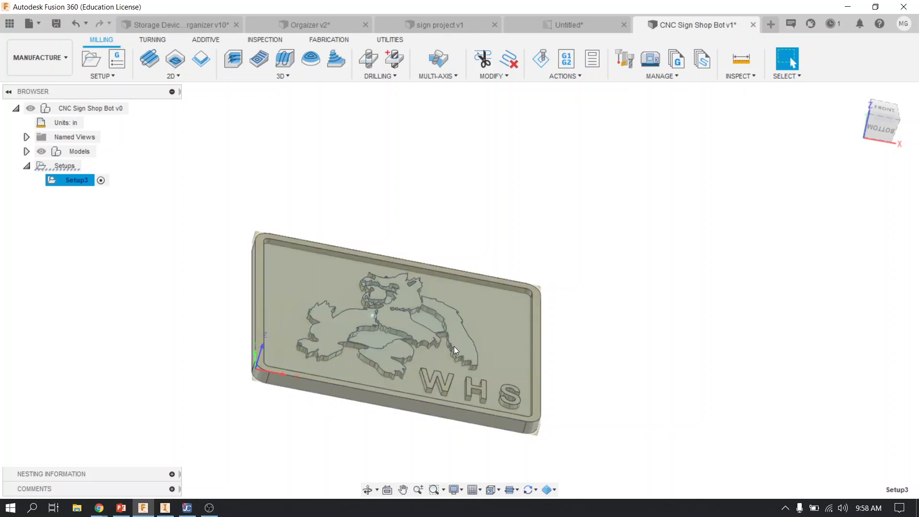
scroll(360, 369, up, 3)
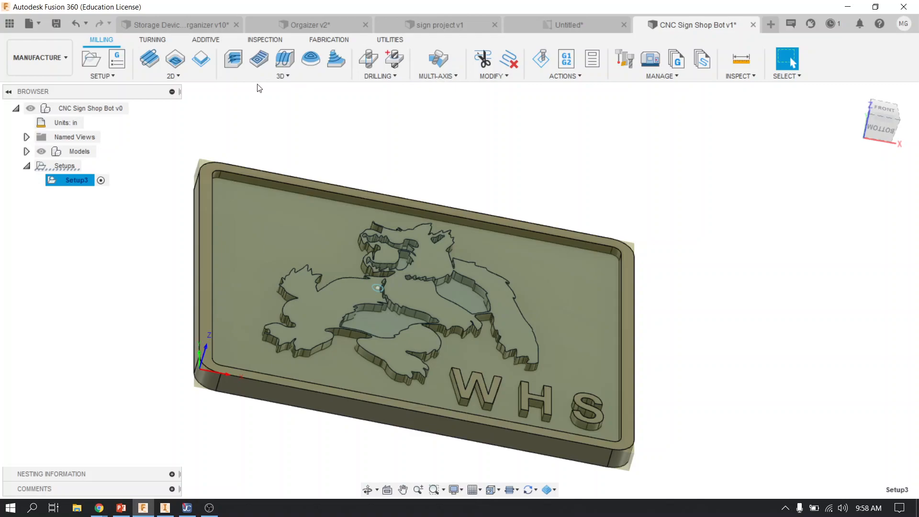
click(285, 75)
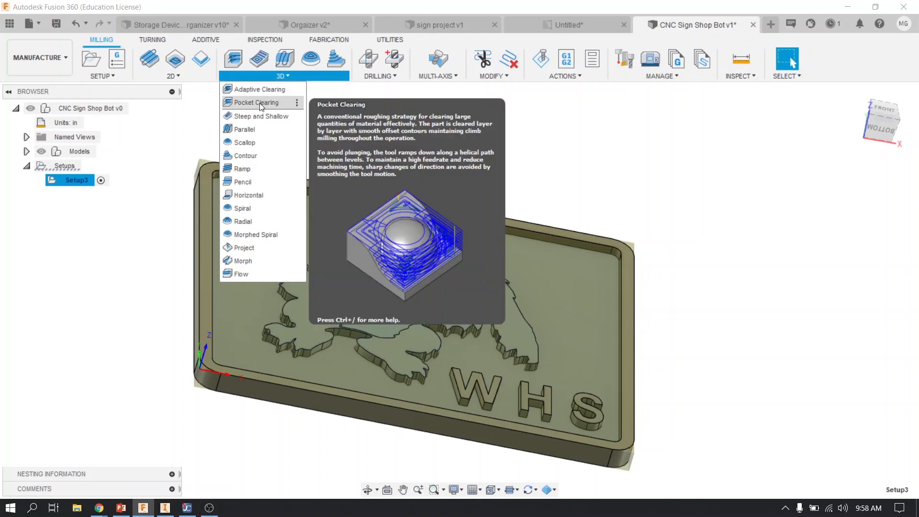
click(259, 103)
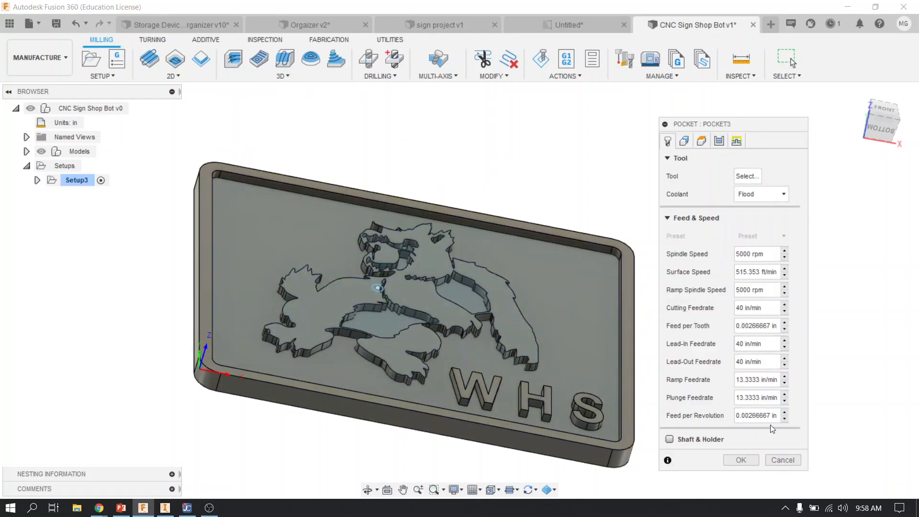
click(780, 461)
Start a new 3D Pocket Clearing operation and open the tool selection for it
click(280, 76)
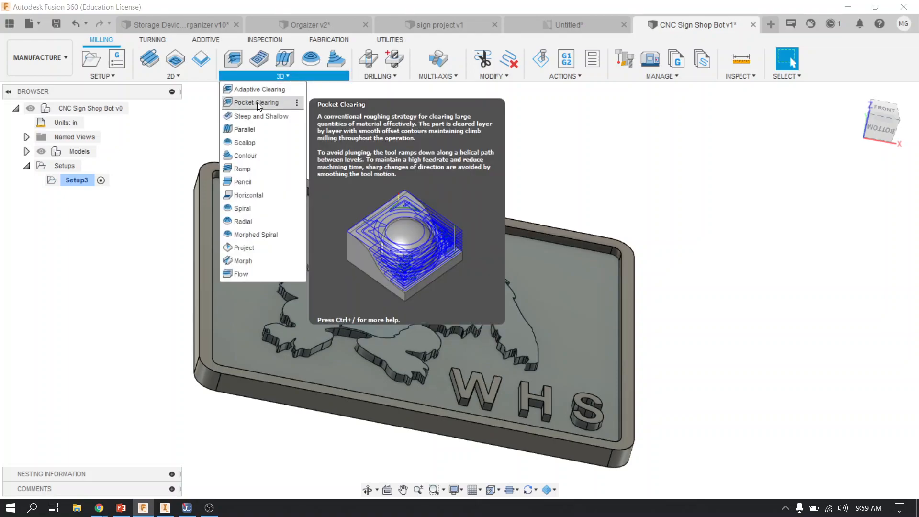
click(257, 103)
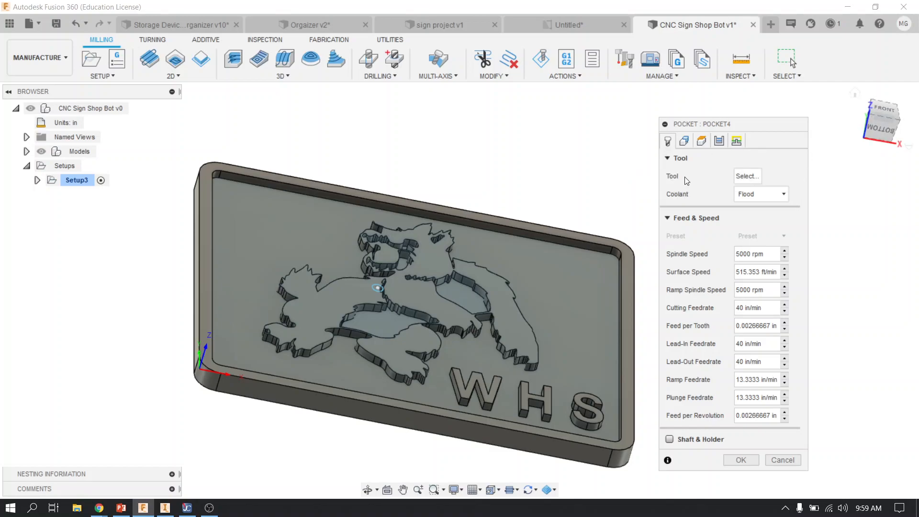
click(752, 179)
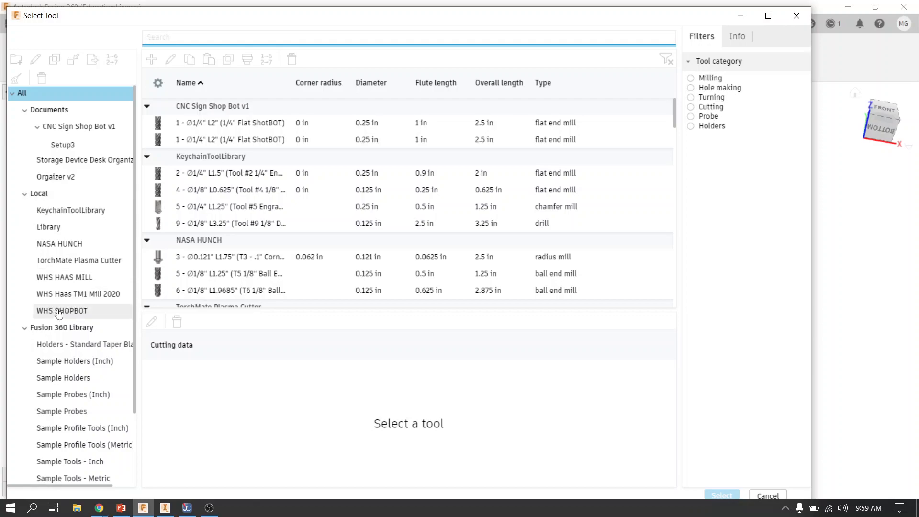
Begin importing a library into the Local tool libraries, and download Shopbot tools.tools from the Unit -4 Manufacturing Processes course folder in Chrome
right_click(55, 197)
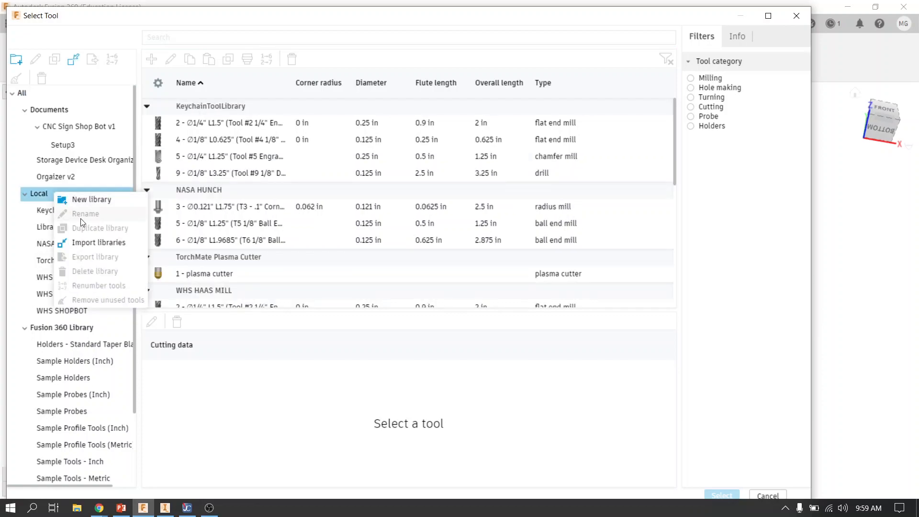
click(88, 243)
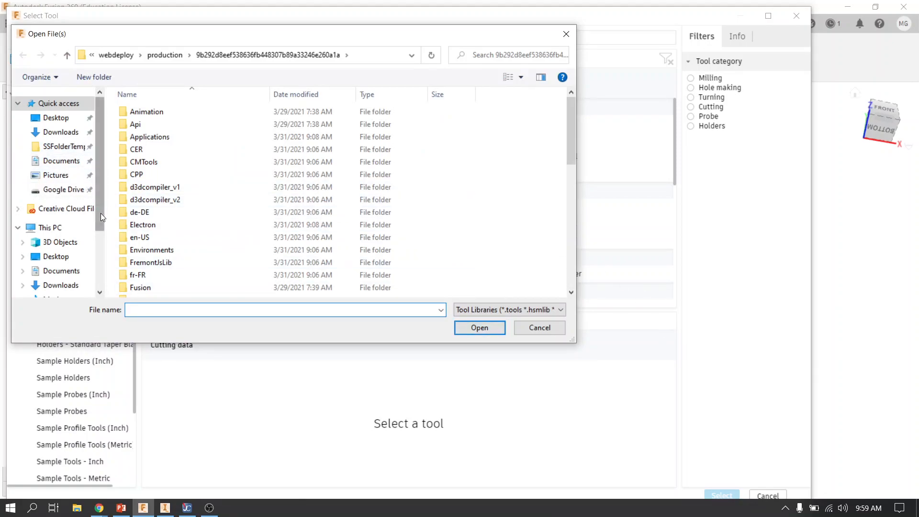
key(alt+Tab)
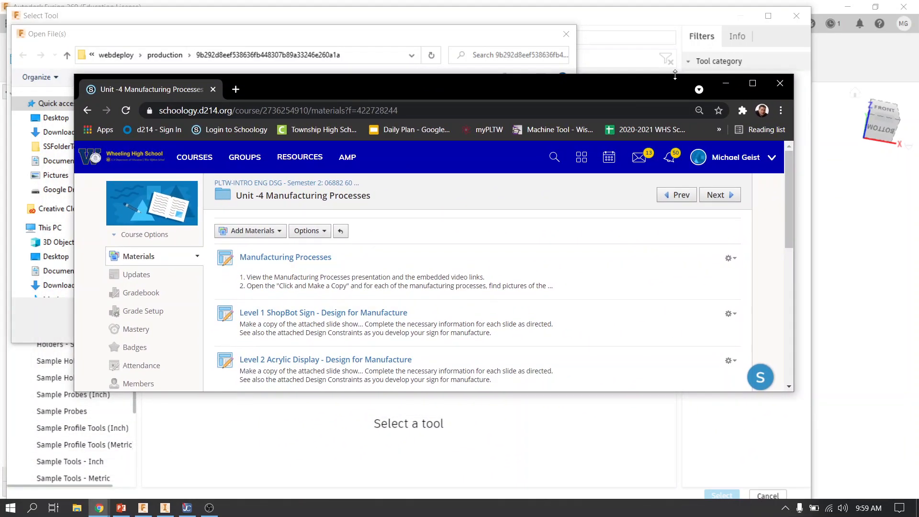
click(752, 83)
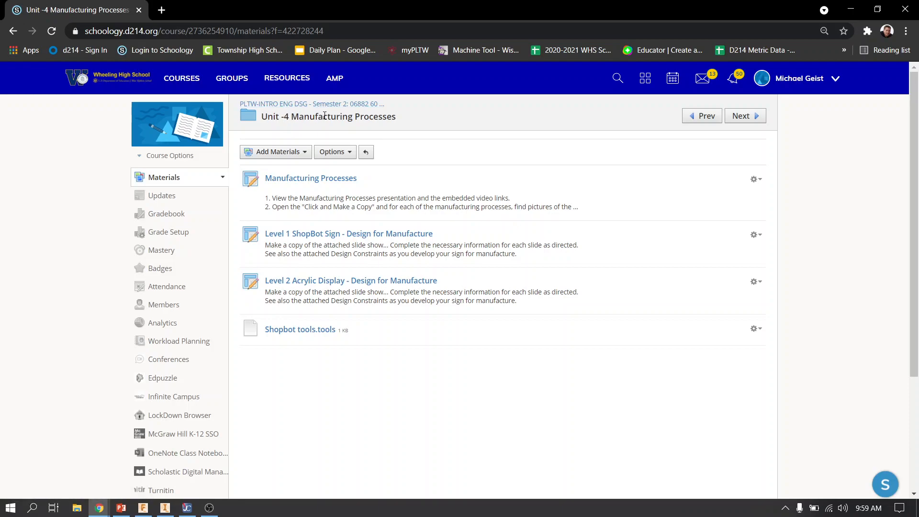
click(316, 334)
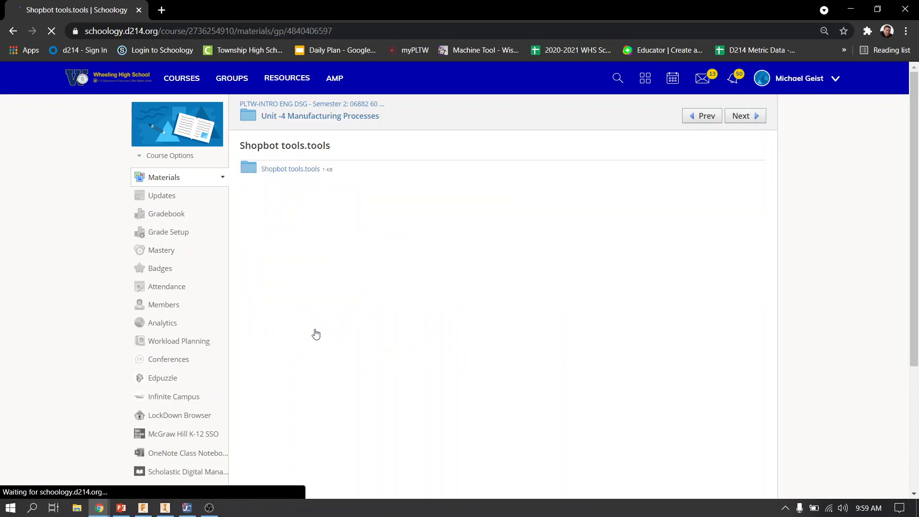
click(293, 169)
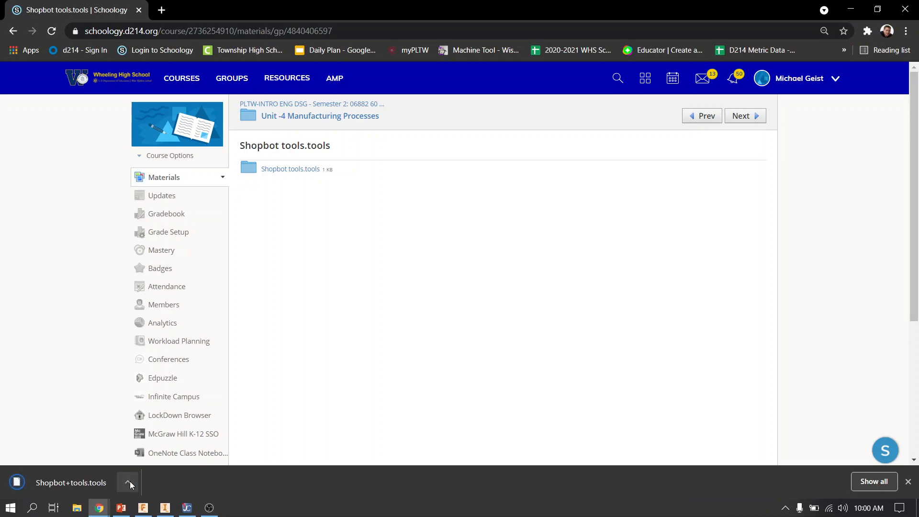
Show the downloaded Shopbot+tools.tools file in its folder and close the folder window
click(130, 483)
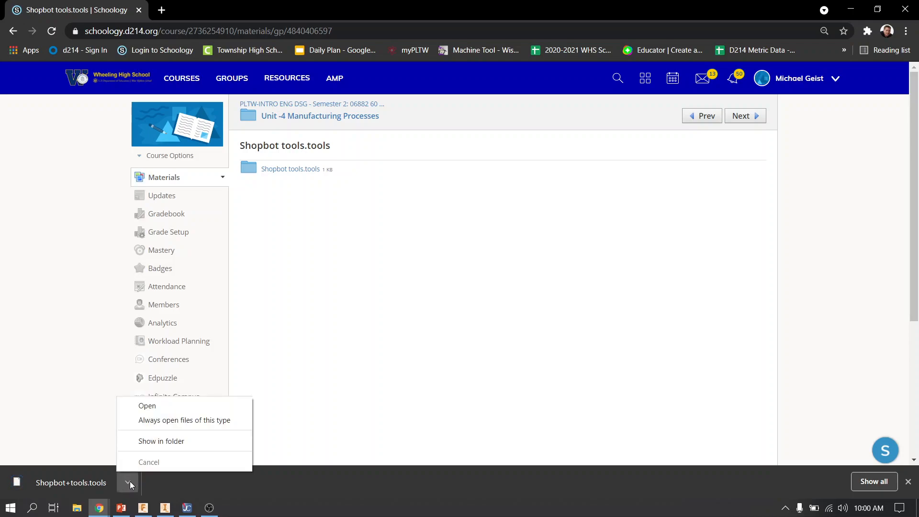
click(197, 440)
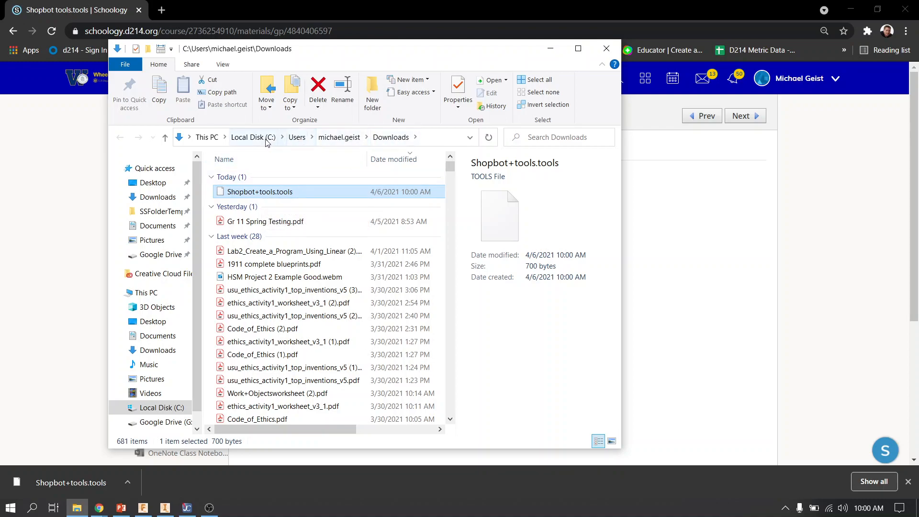
click(603, 54)
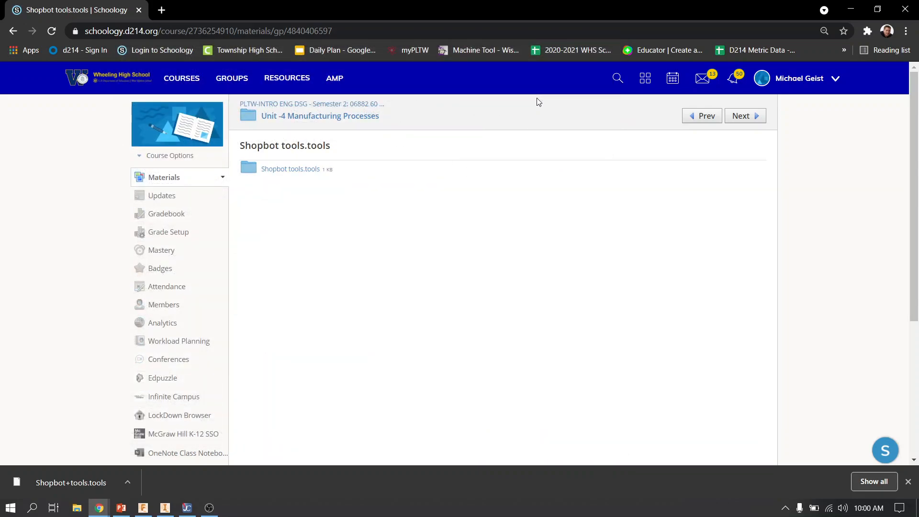
Return to Fusion 360, browse to the Downloads folder for the library import and cancel the import
click(850, 9)
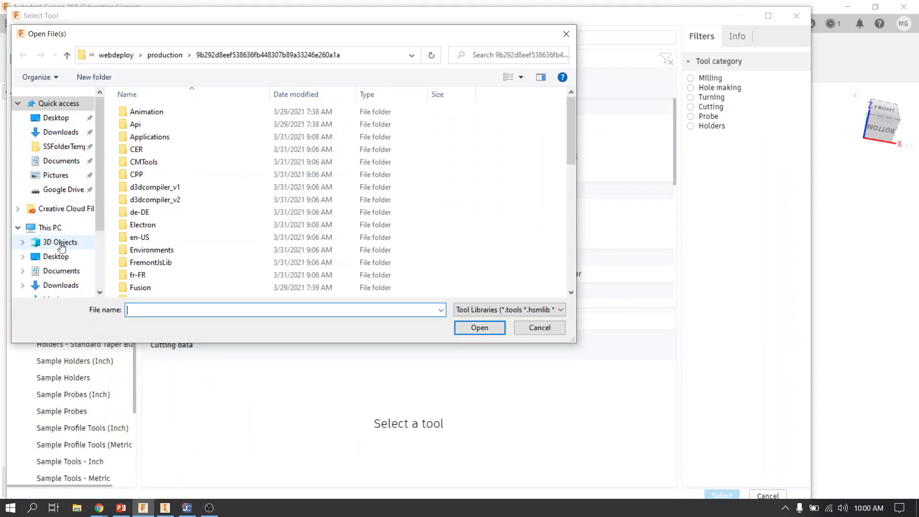
click(62, 286)
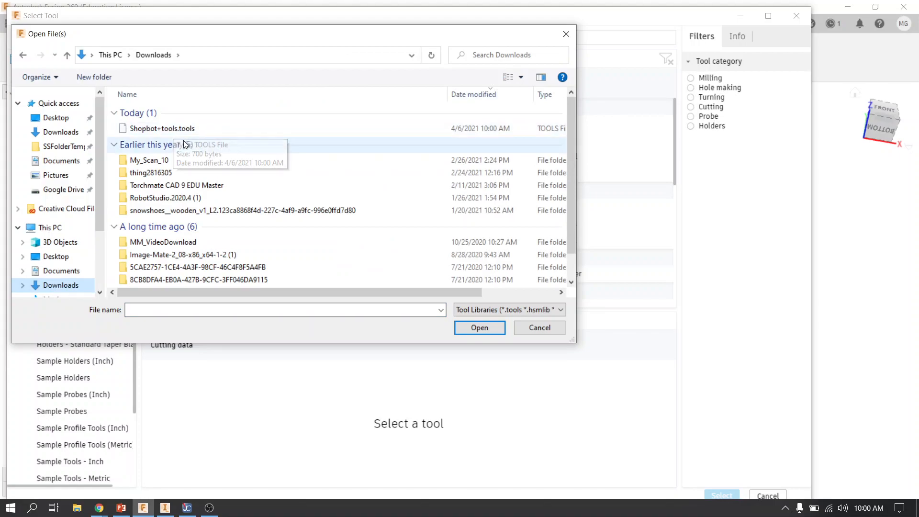
click(540, 328)
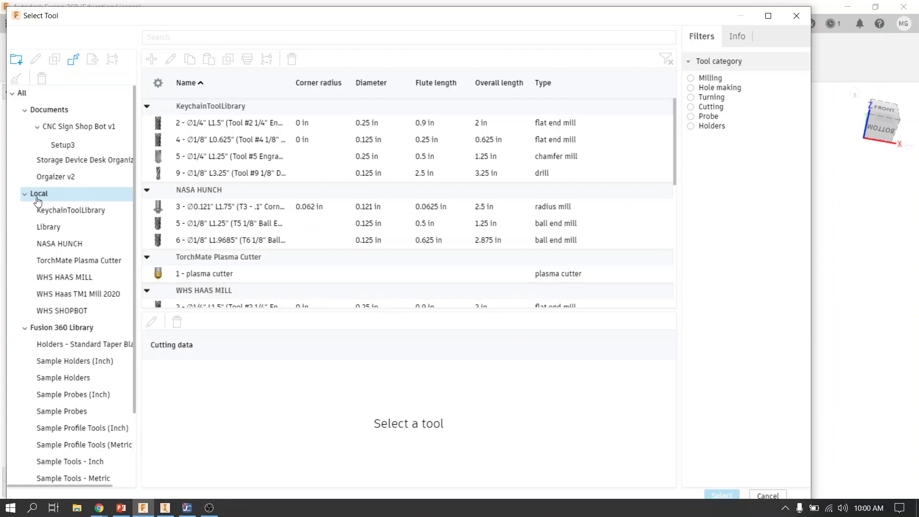
Assign the 1/4" Flat ShotBOT end mill from the WHS SHOPBOT library to the pocket operation
click(81, 312)
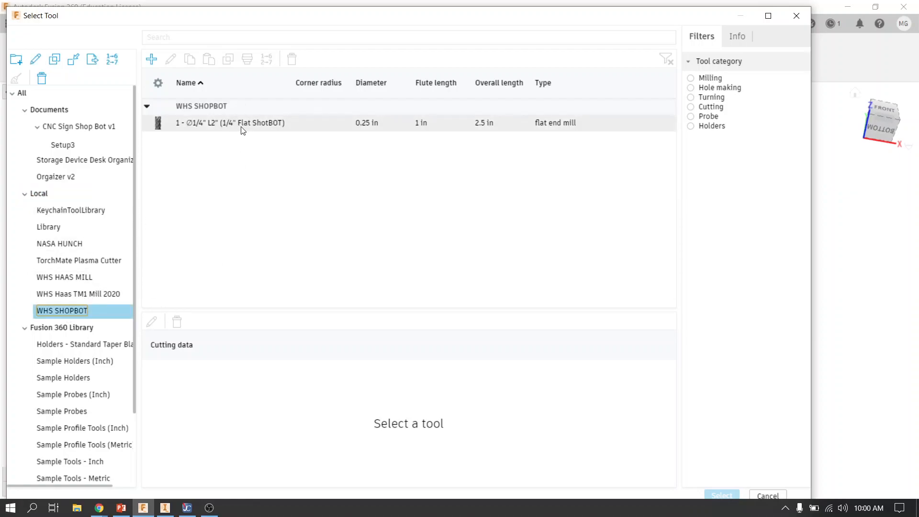
click(241, 128)
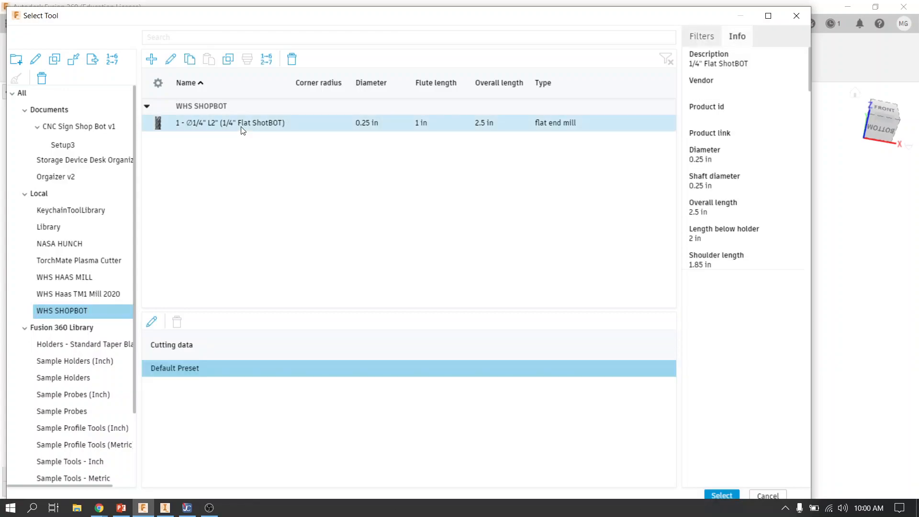
click(722, 496)
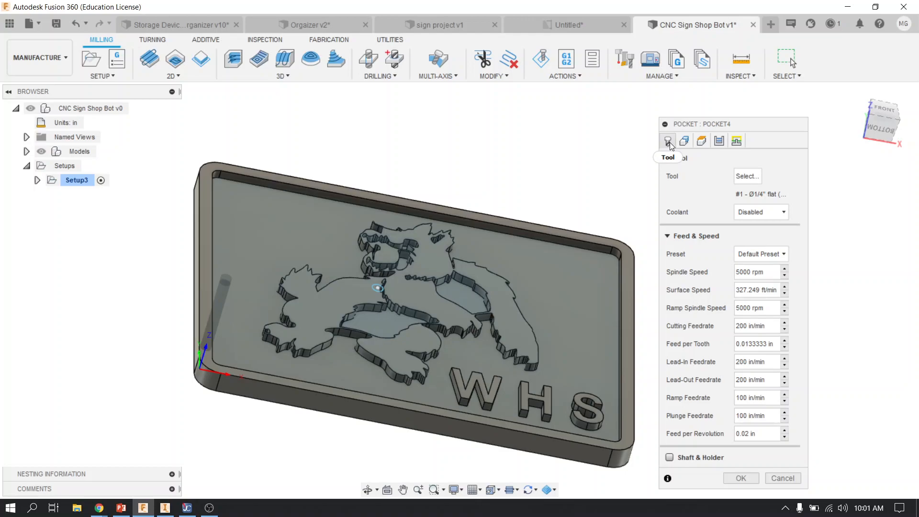
Set the machining boundary to Selection using the outer edge chain around the sign's back face, and review the height settings
click(684, 141)
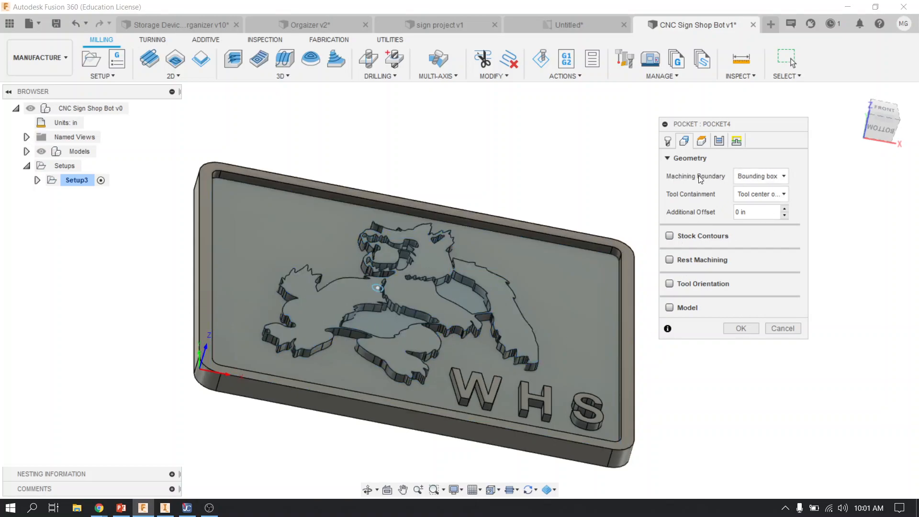
click(767, 179)
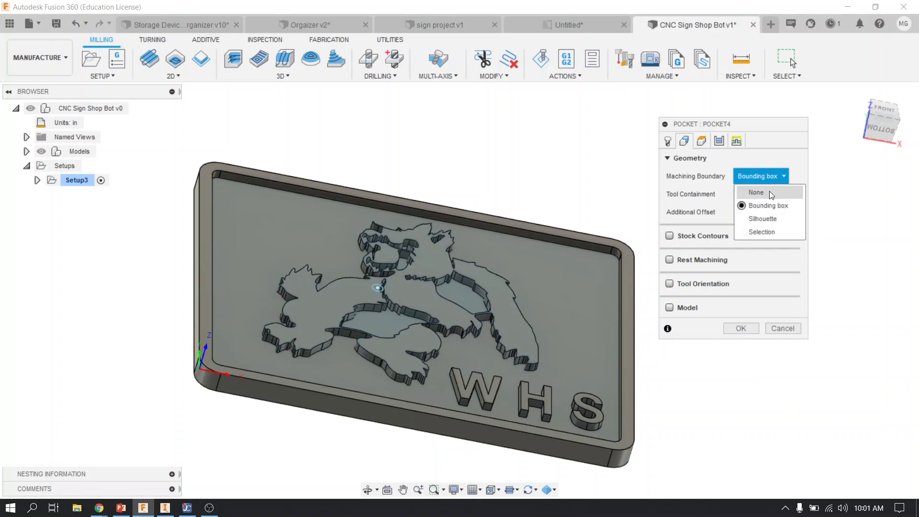
click(766, 232)
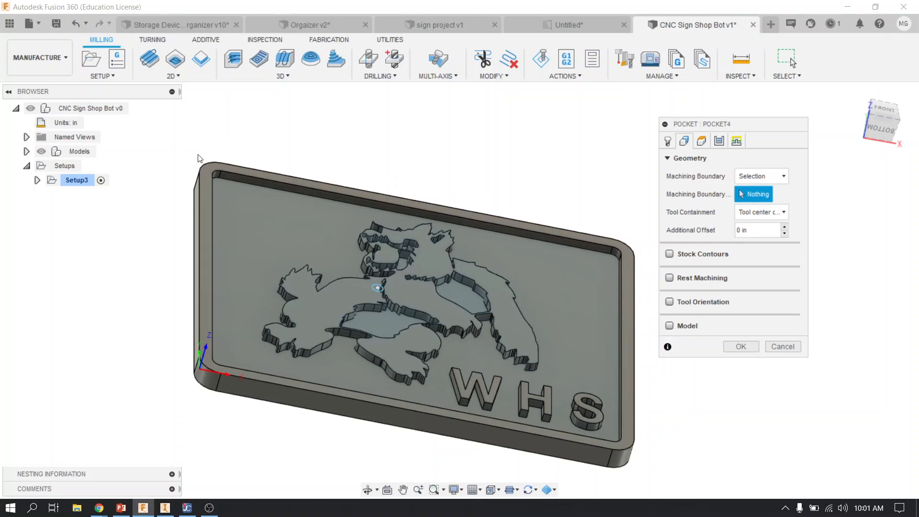
click(212, 394)
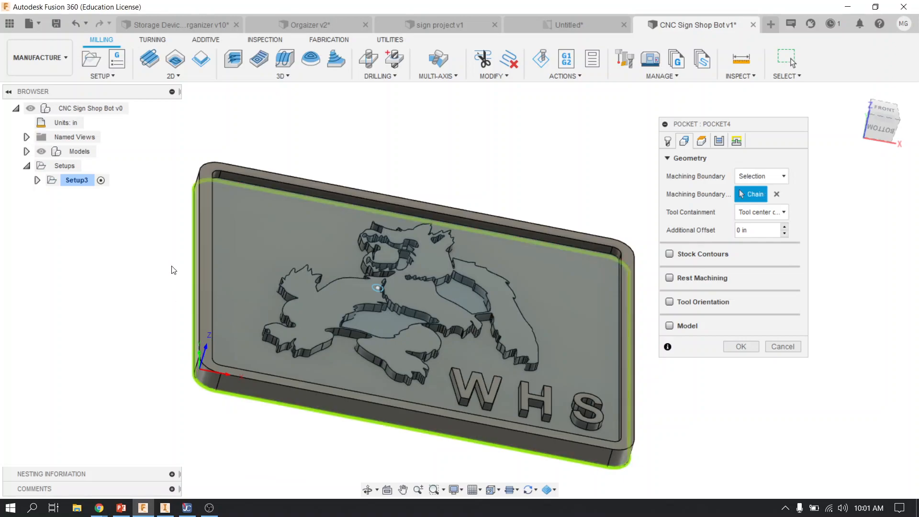
click(197, 200)
click(701, 141)
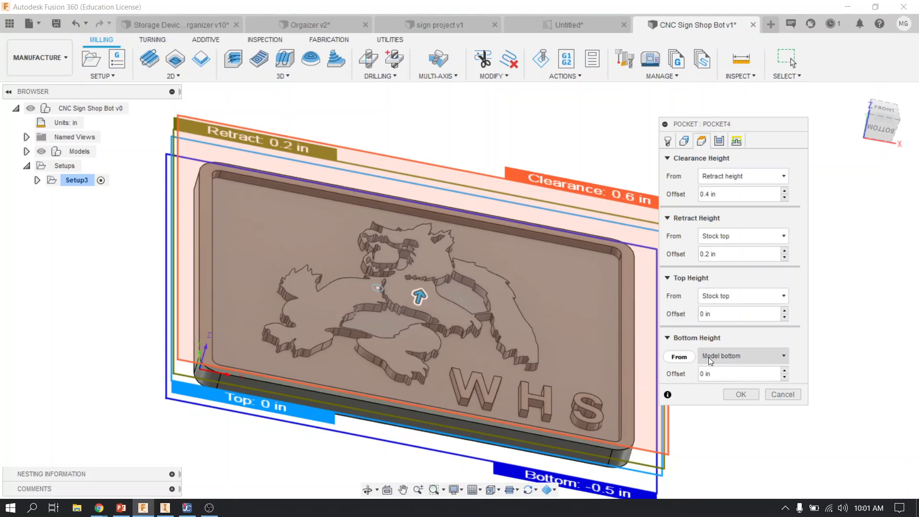
mouse_move(705, 358)
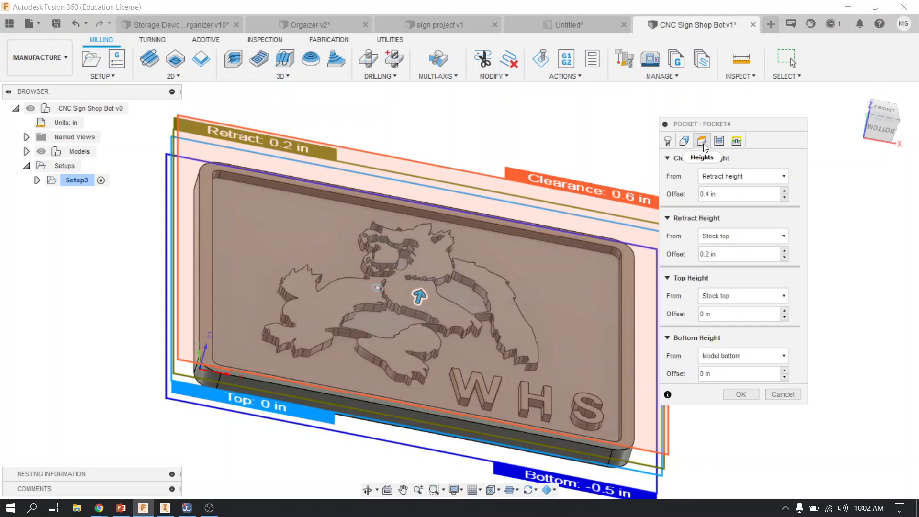
Set the maximum roughing stepdown to .5 in and turn off Stock to Leave
click(724, 141)
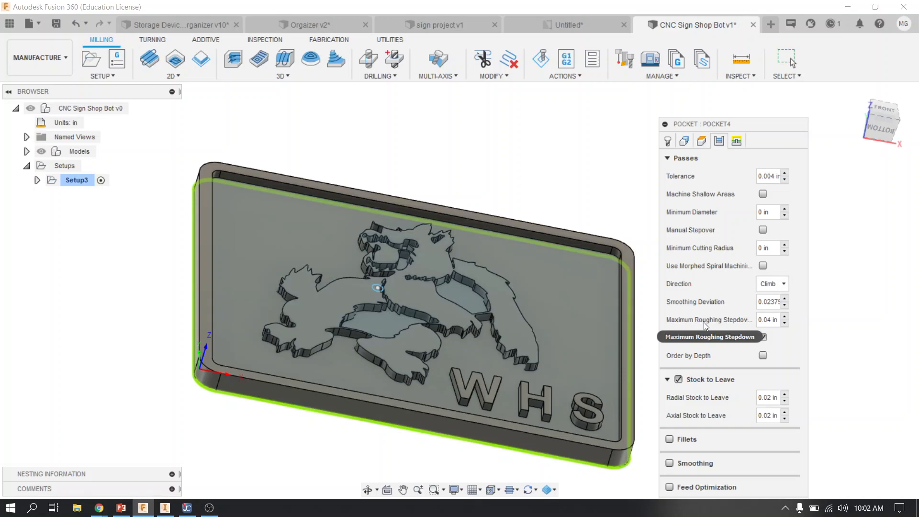
drag(759, 320, 784, 318)
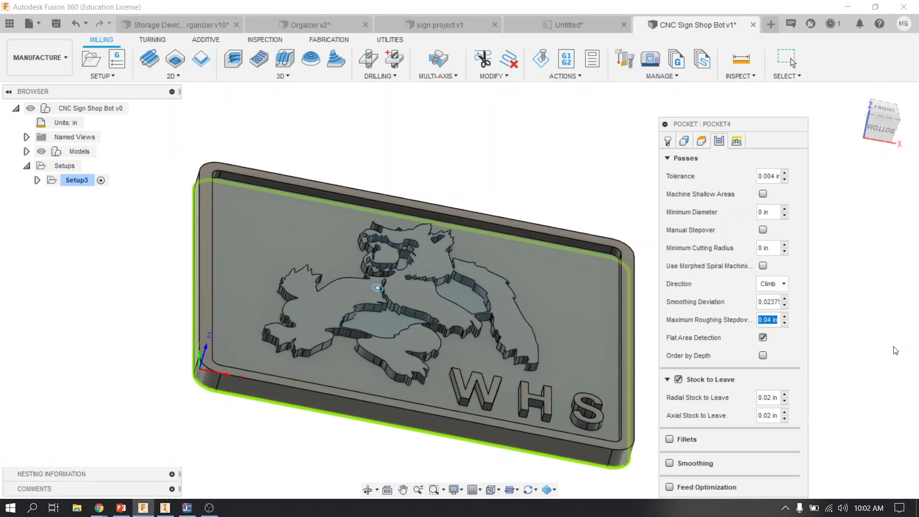
key(BackSpace)
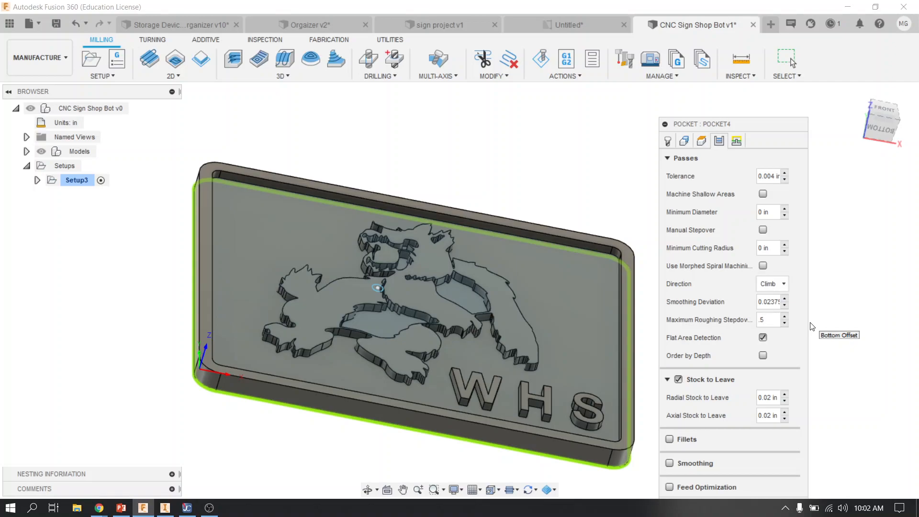
click(678, 380)
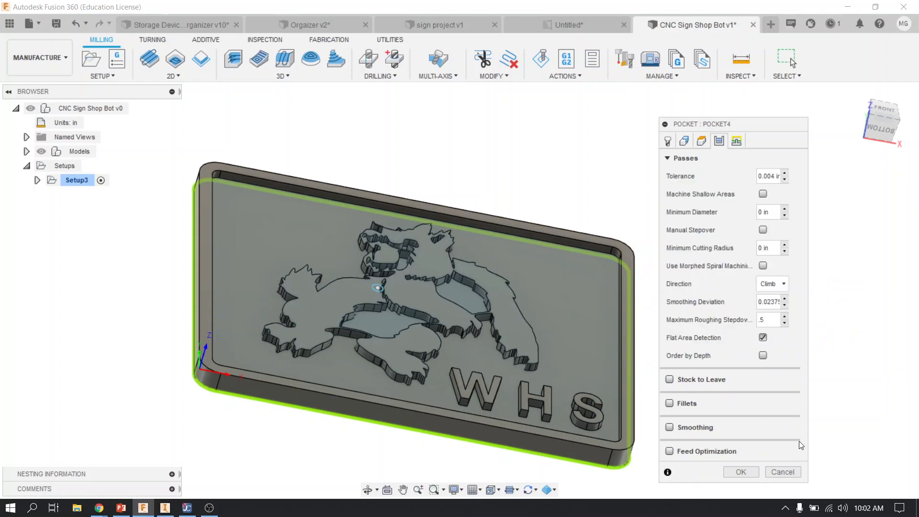
Set the ramp type to Plunge and accept the operation to generate the pocket toolpath
click(737, 141)
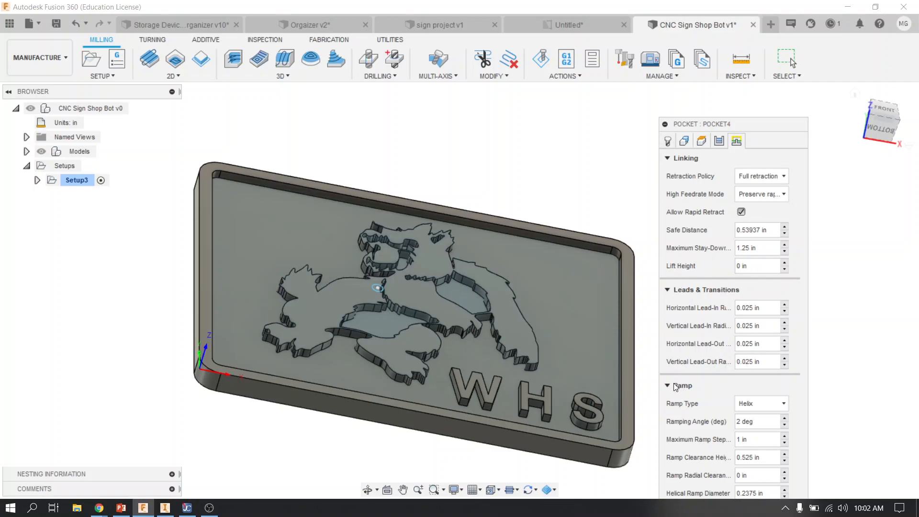
click(757, 406)
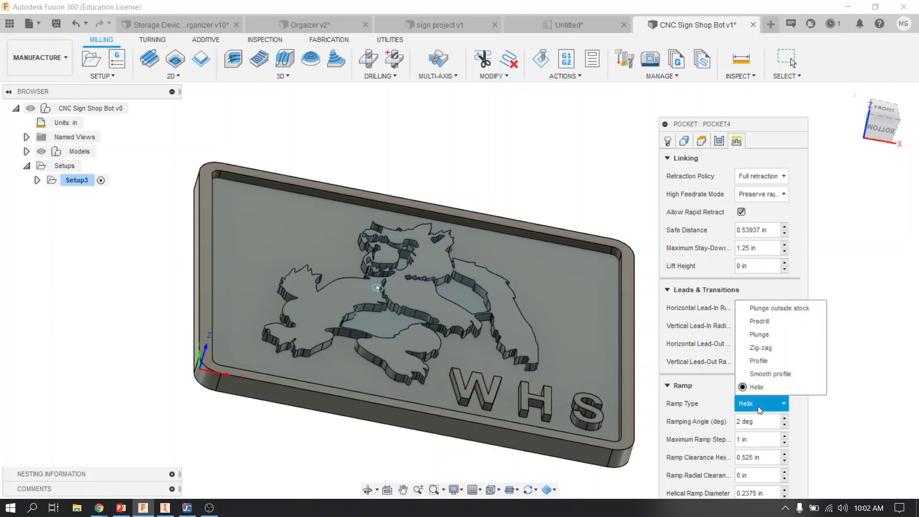
click(759, 334)
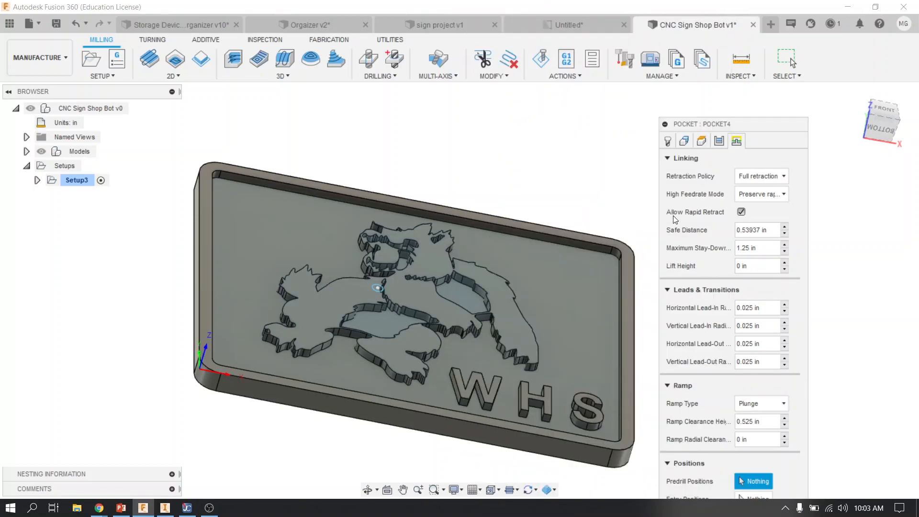
click(667, 159)
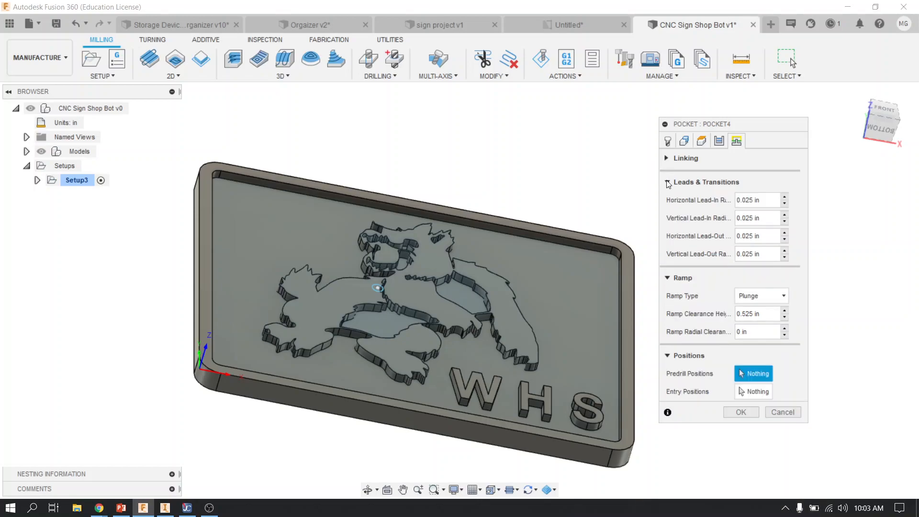
click(740, 412)
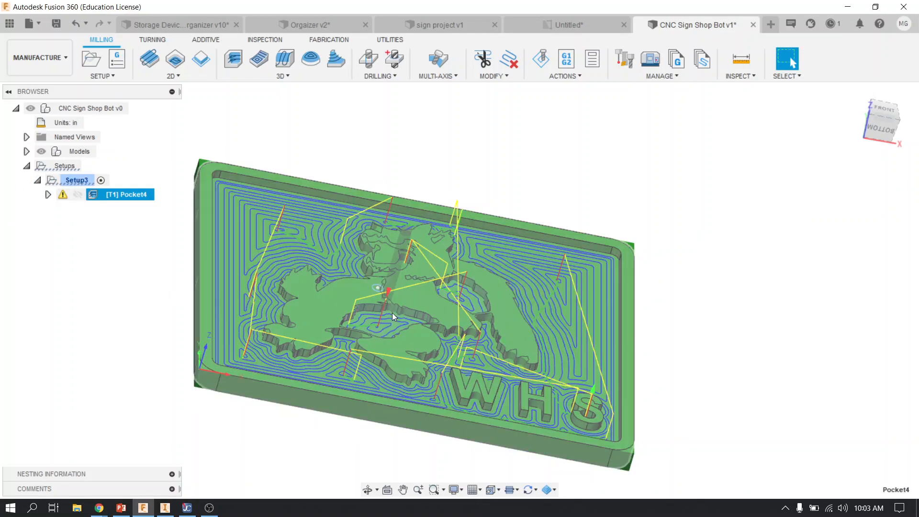
scroll(401, 286, up, 3)
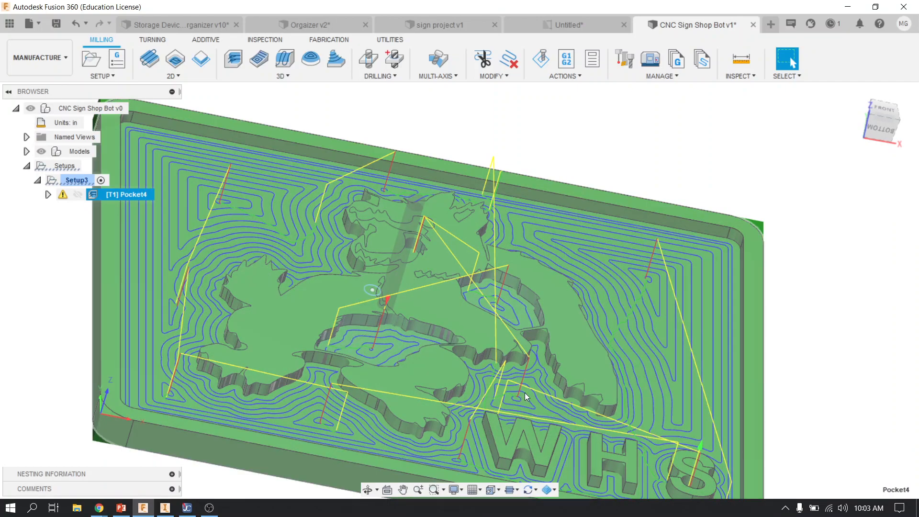
Switch to the Design workspace and start a sketch on the front face of the letter S
scroll(510, 364, down, 3)
shift+middle_drag(507, 385, 494, 437)
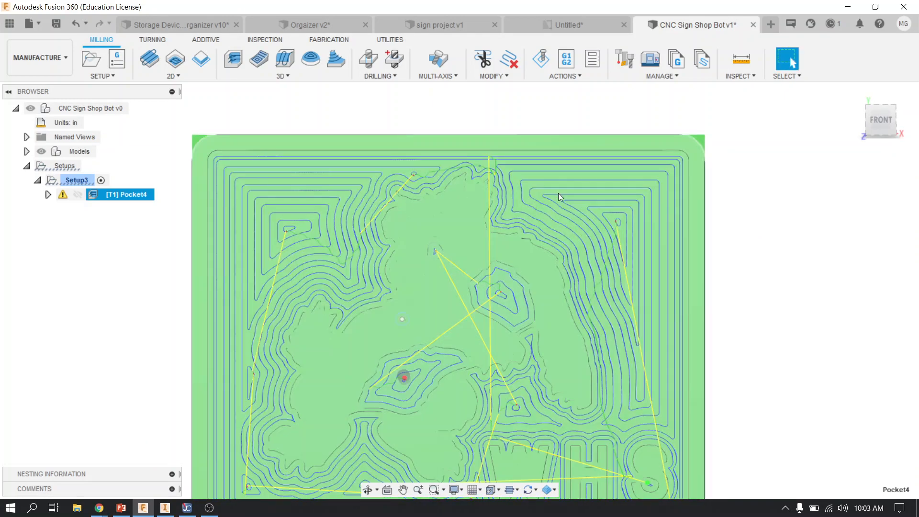
scroll(601, 246, down, 2)
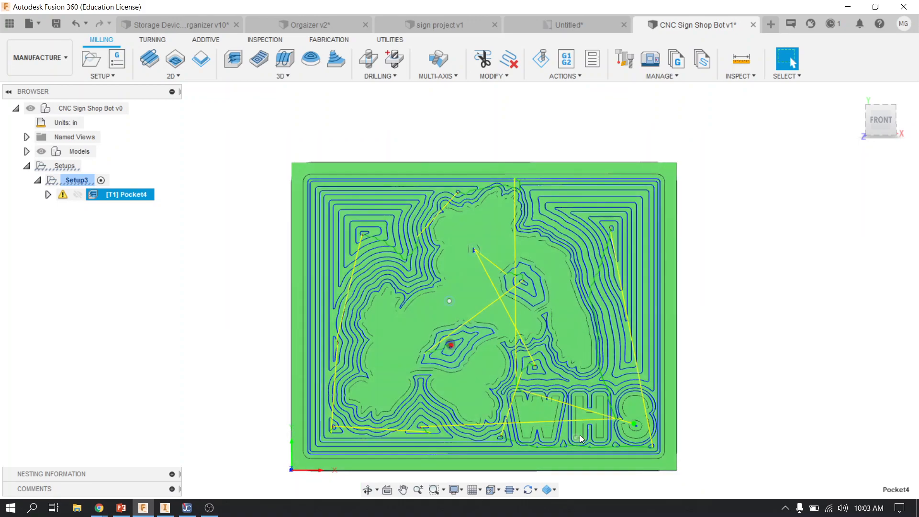
scroll(564, 440, up, 3)
shift+middle_drag(637, 383, 640, 363)
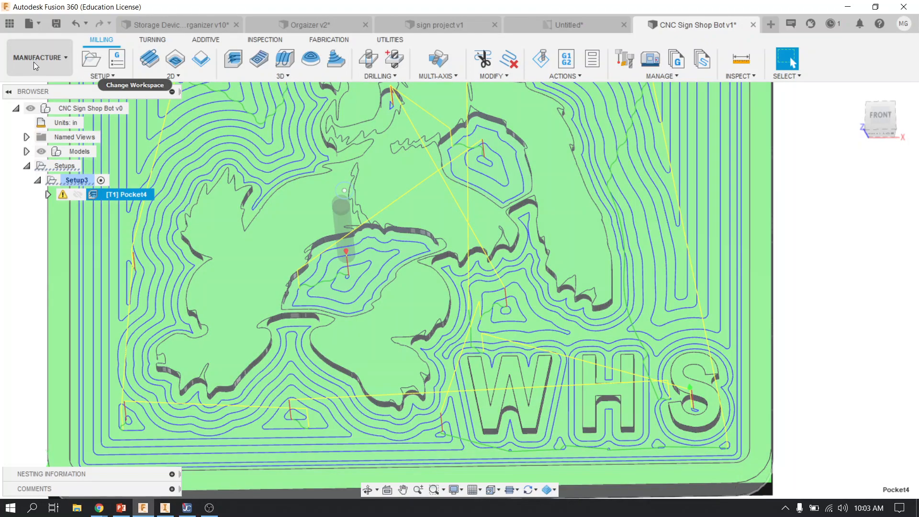
click(34, 62)
click(39, 88)
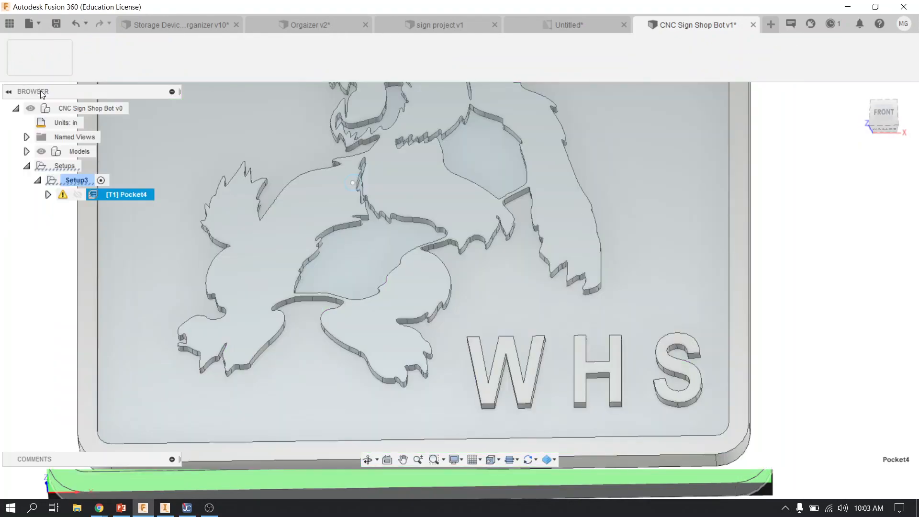
scroll(695, 361, up, 3)
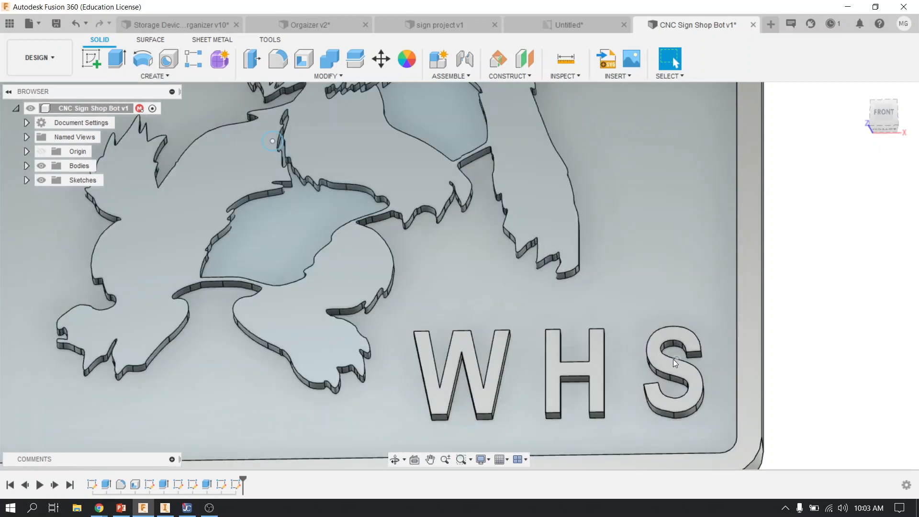
click(99, 67)
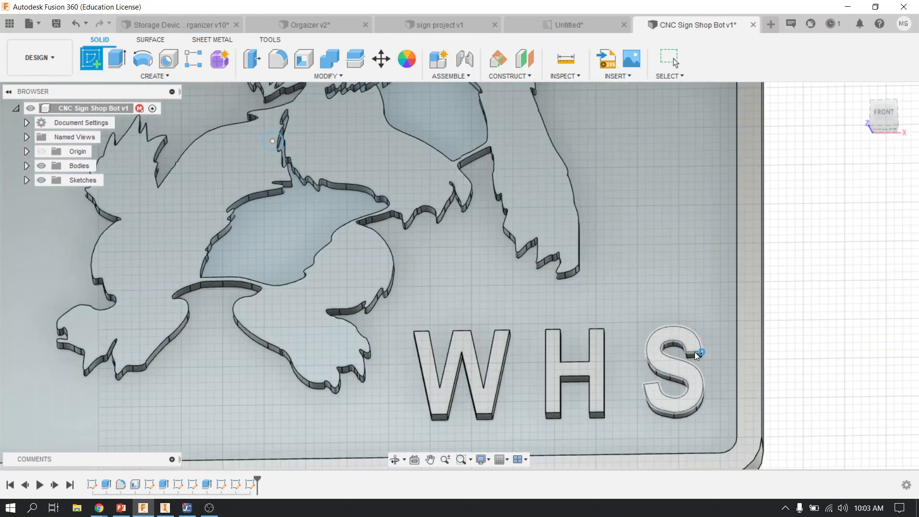
click(693, 352)
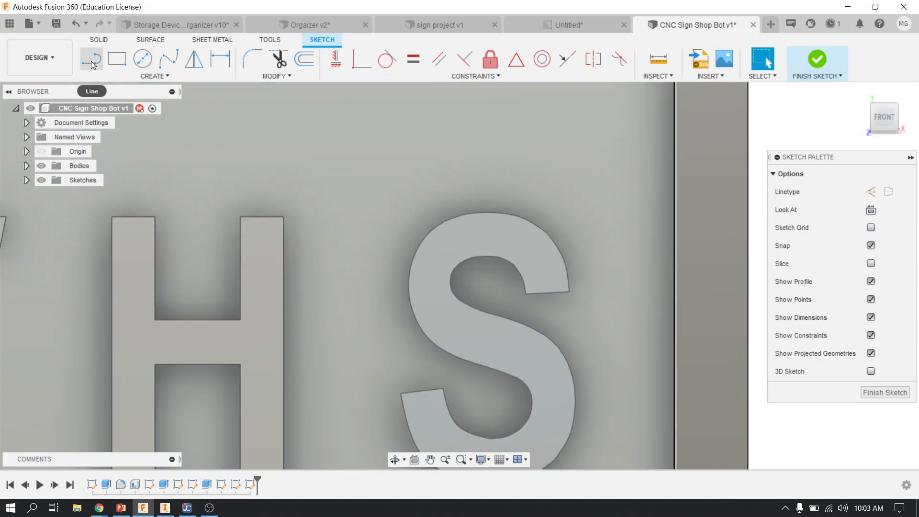
Sketch a spline just outside the S's upper inner curve, from its upper tip to its right outer edge, and finish the sketch
click(166, 64)
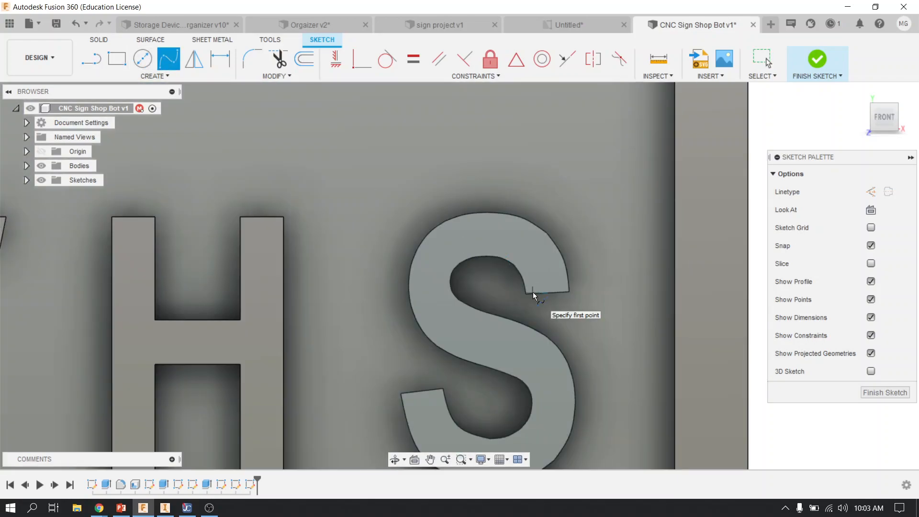
scroll(528, 267, up, 2)
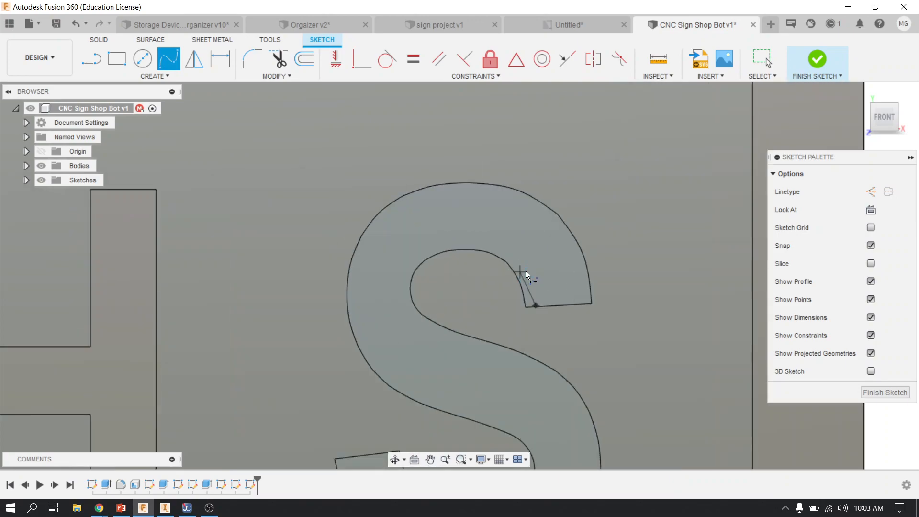
click(528, 272)
click(510, 251)
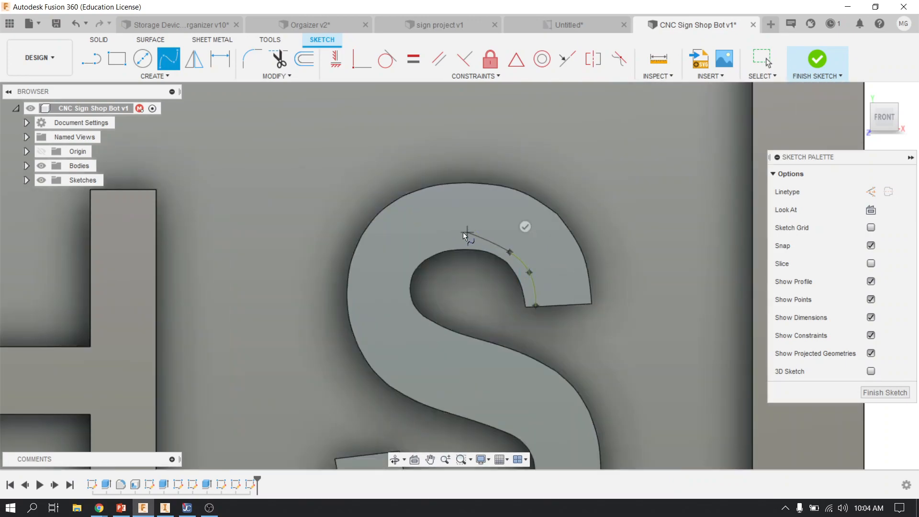
click(456, 235)
click(416, 252)
click(400, 282)
click(405, 305)
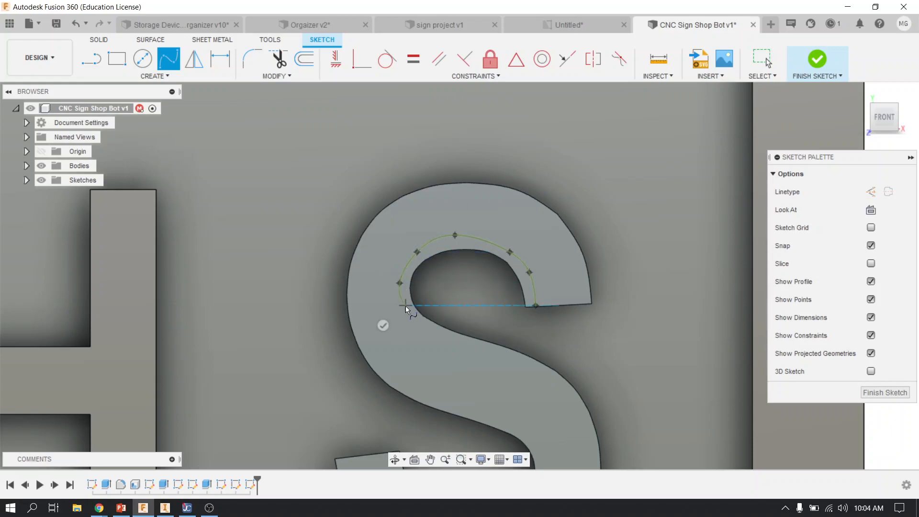
click(429, 331)
click(459, 340)
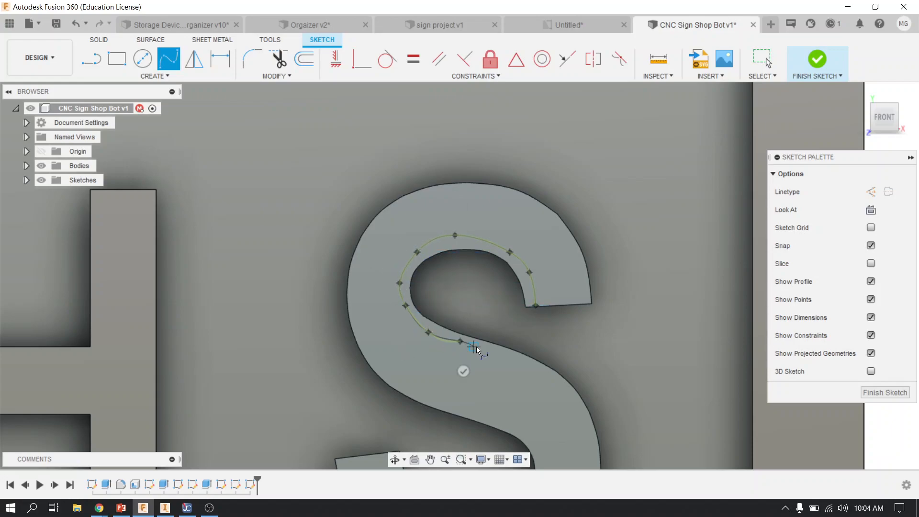
click(512, 364)
click(559, 385)
click(874, 393)
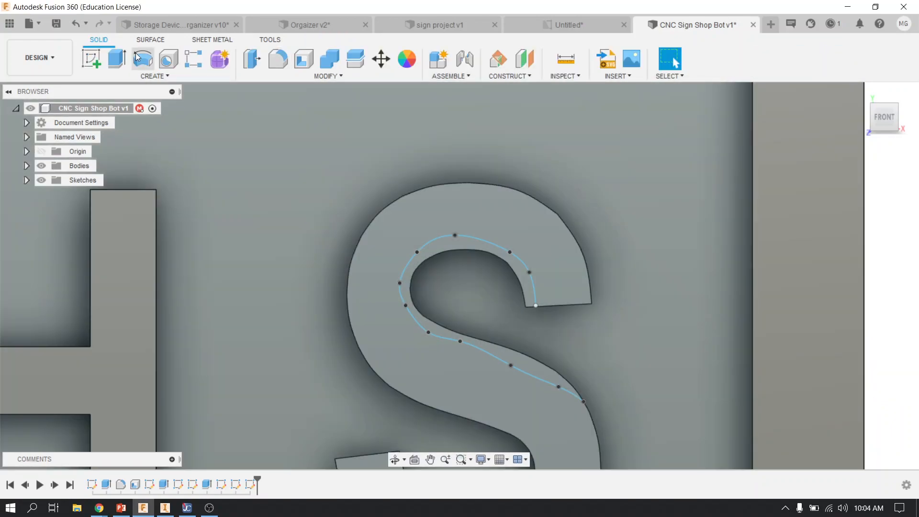
Reopen the spline sketch on the letter S, close it with a straight line between the spline's endpoints, and finish it
click(117, 58)
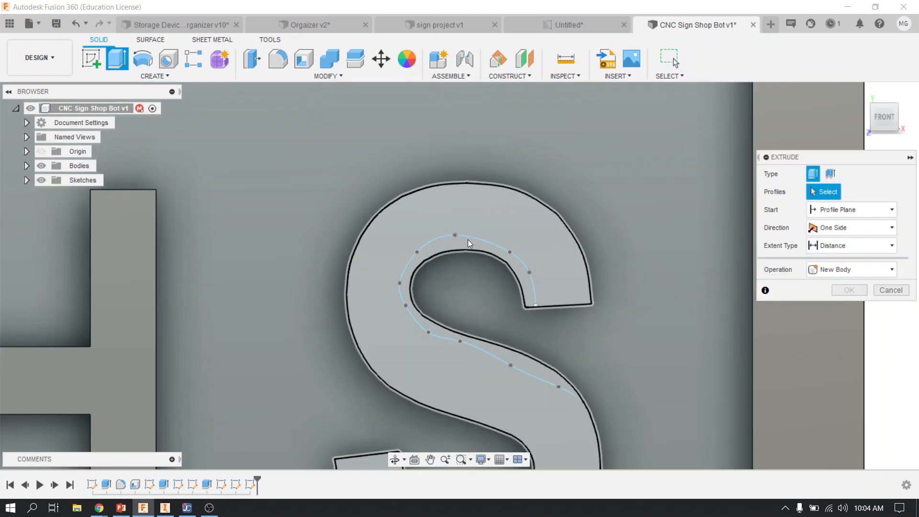
click(891, 290)
double_click(251, 485)
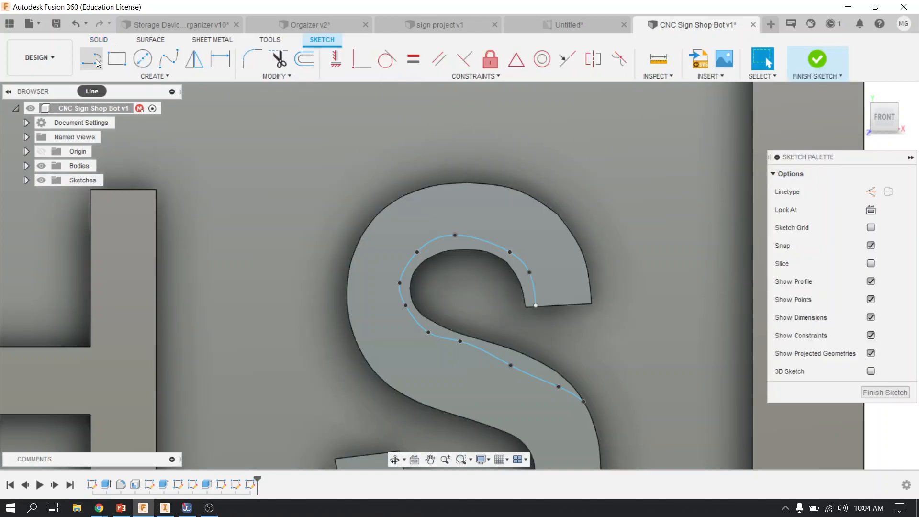
click(91, 59)
click(584, 401)
click(536, 304)
click(885, 393)
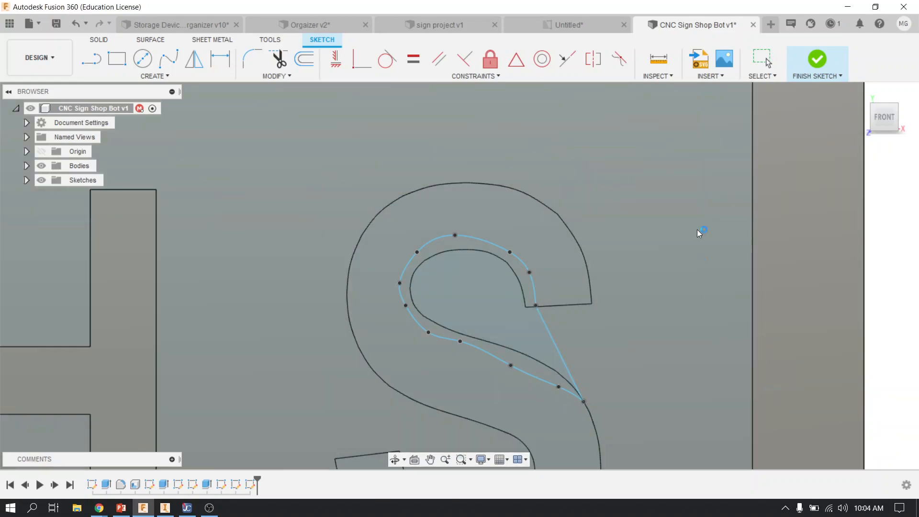
click(817, 59)
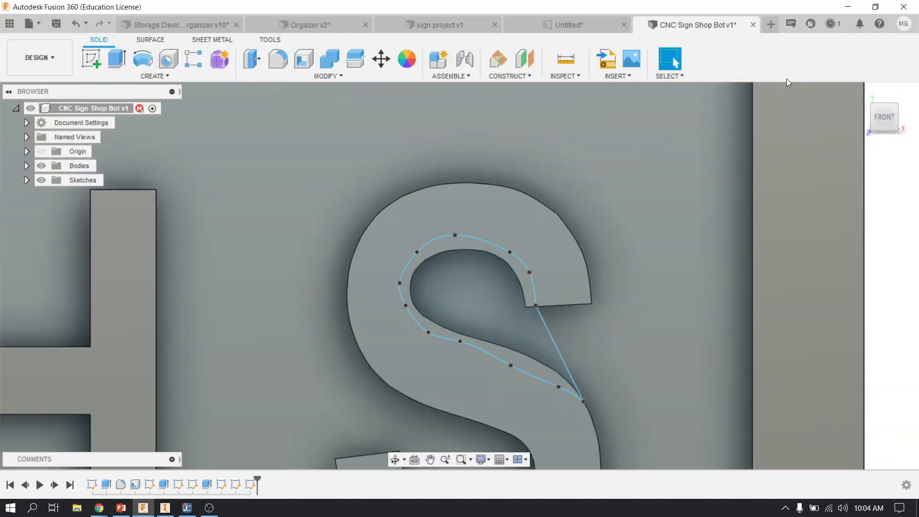
Extrude the thin profile along the S's upper inner curve as a cut, using extent To Object down to the sign's recessed floor
click(117, 58)
click(441, 246)
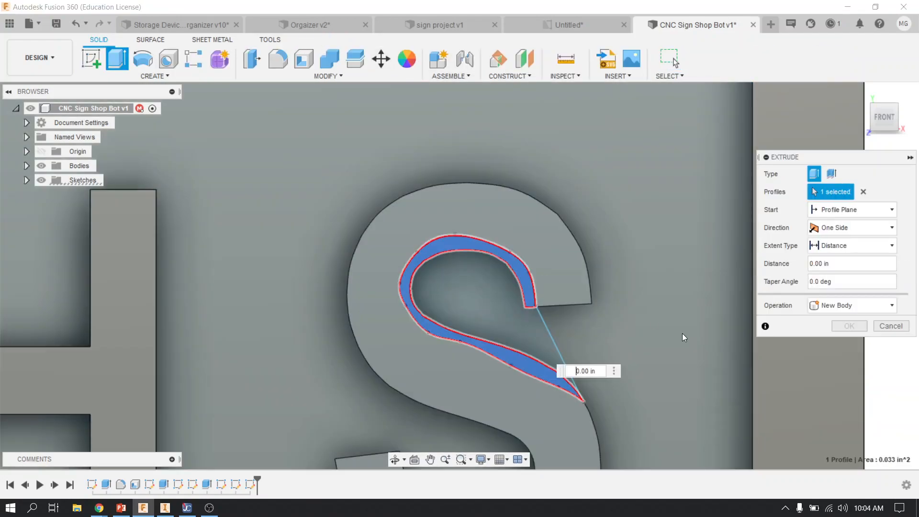
middle_drag(597, 320, 587, 337)
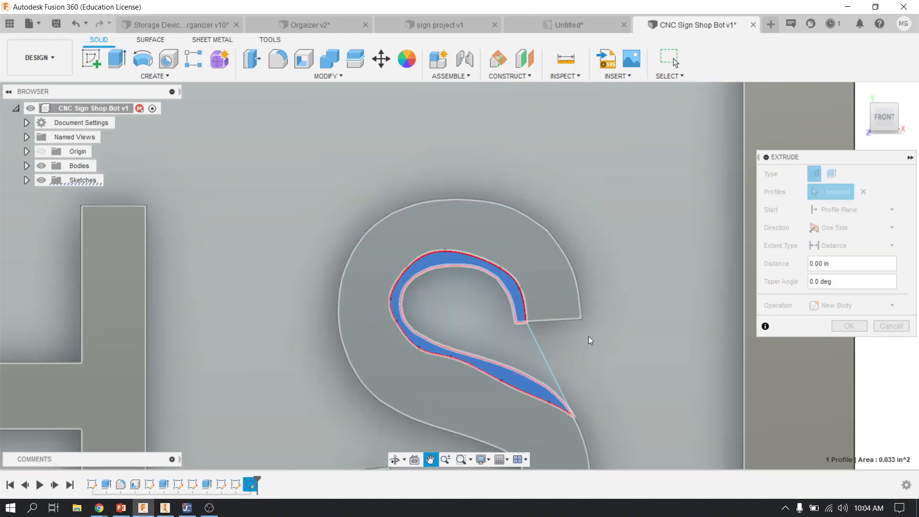
shift+middle_drag(578, 281, 599, 324)
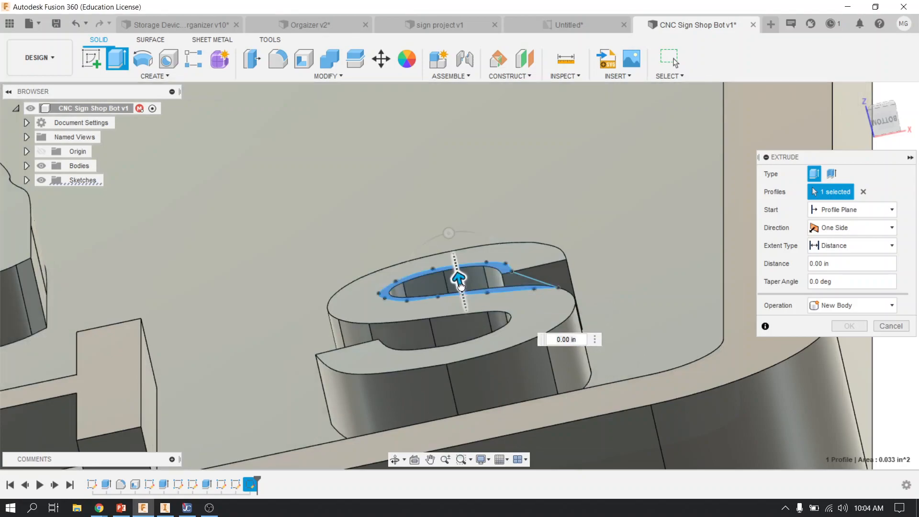
drag(460, 280, 492, 411)
click(843, 246)
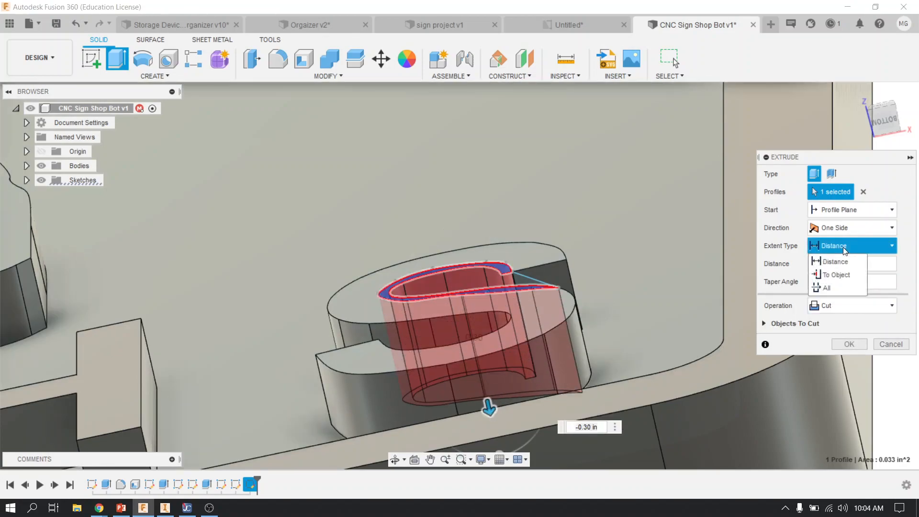
click(836, 279)
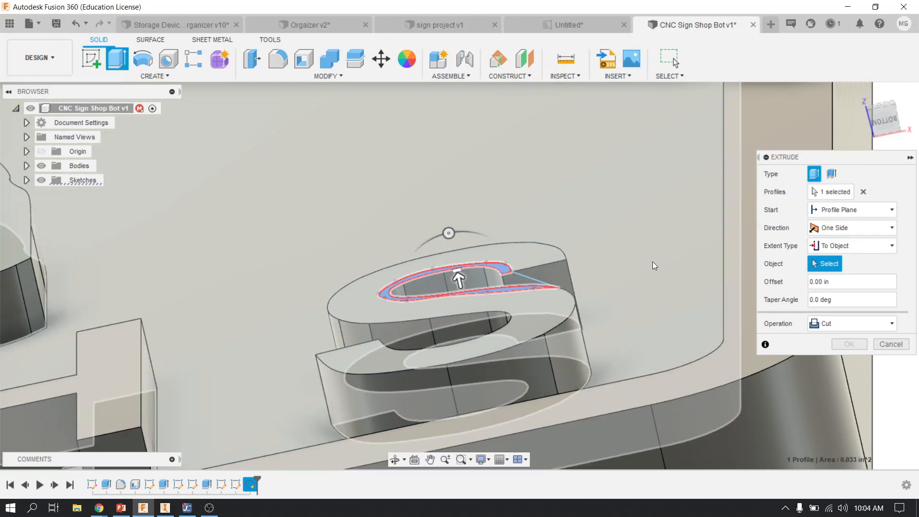
click(653, 261)
click(849, 380)
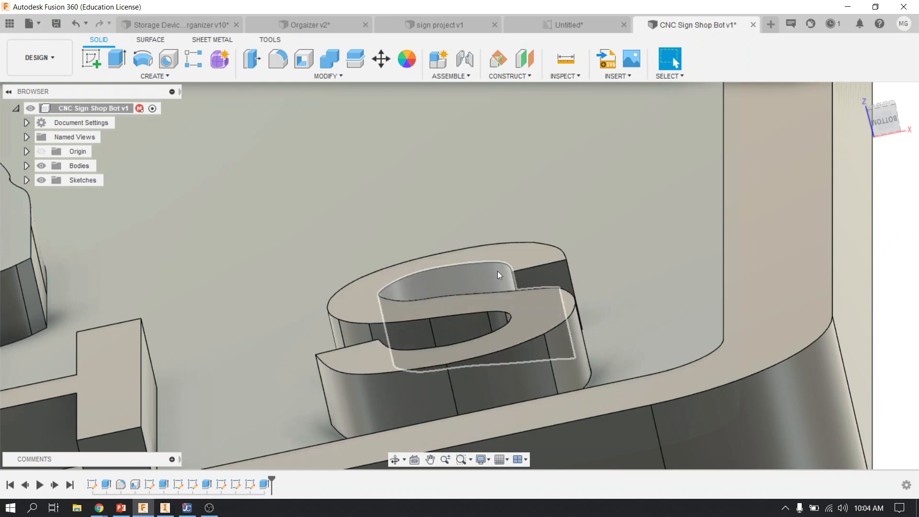
Return to the Manufacture workspace and regenerate the pocket toolpath for the modified sign
scroll(442, 282, down, 3)
shift+middle_drag(442, 282, 452, 343)
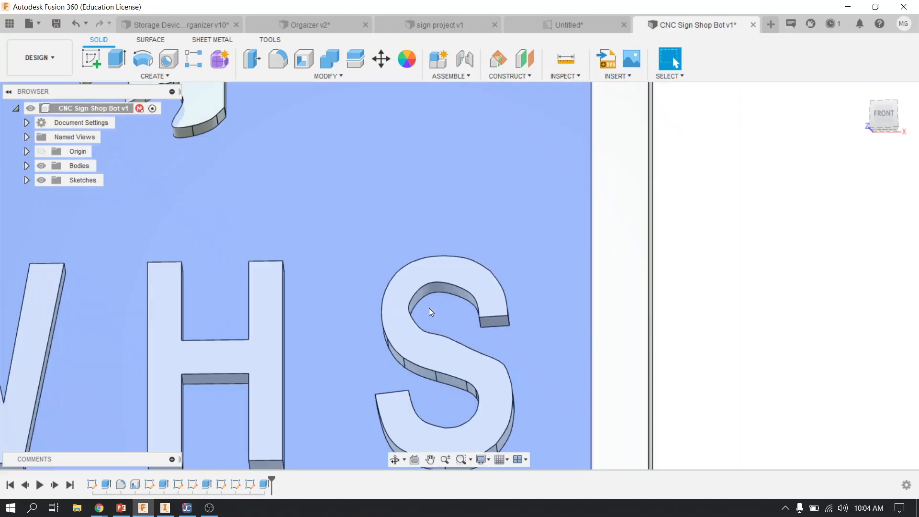
scroll(431, 306, down, 2)
scroll(432, 304, down, 1)
middle_drag(432, 305, 585, 341)
scroll(475, 345, down, 2)
middle_drag(294, 275, 377, 343)
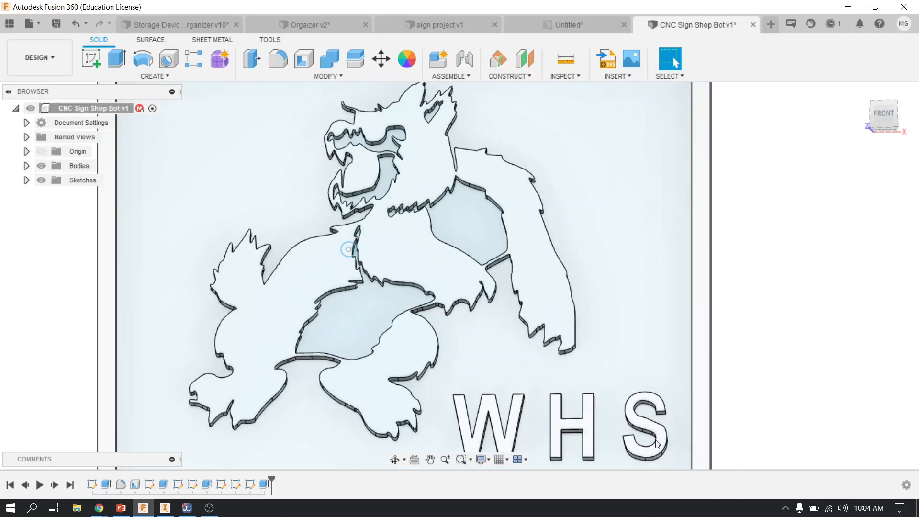
click(44, 61)
click(37, 198)
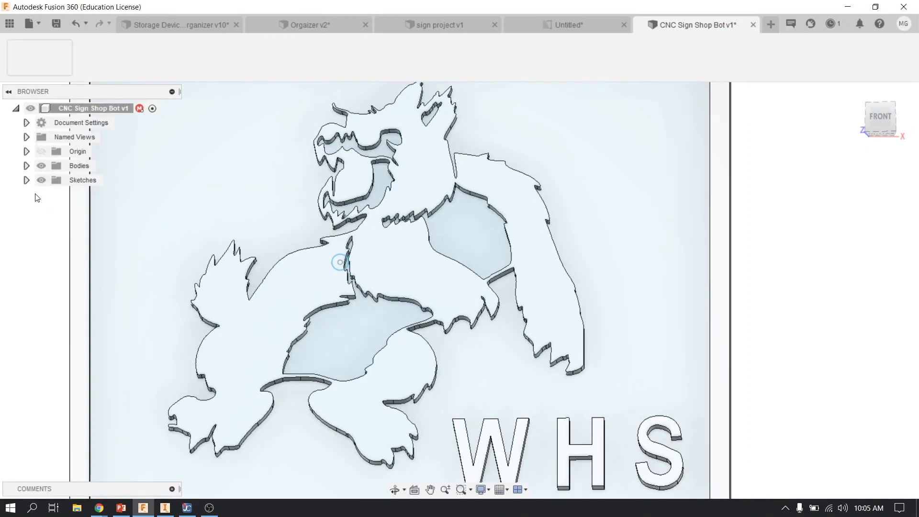
click(64, 197)
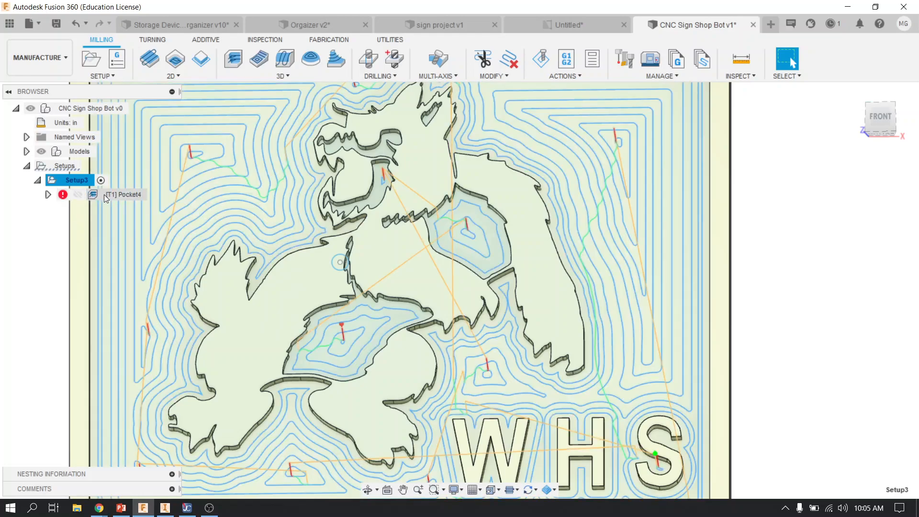
right_click(105, 194)
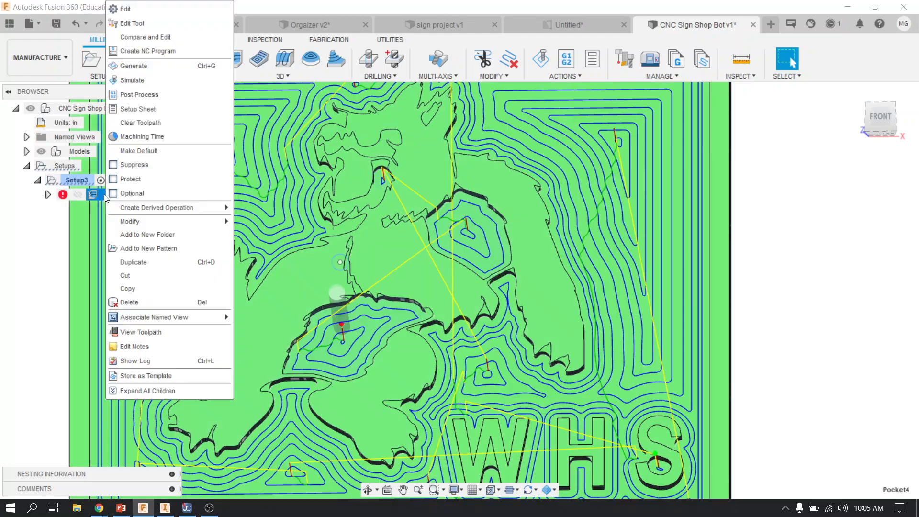
click(155, 66)
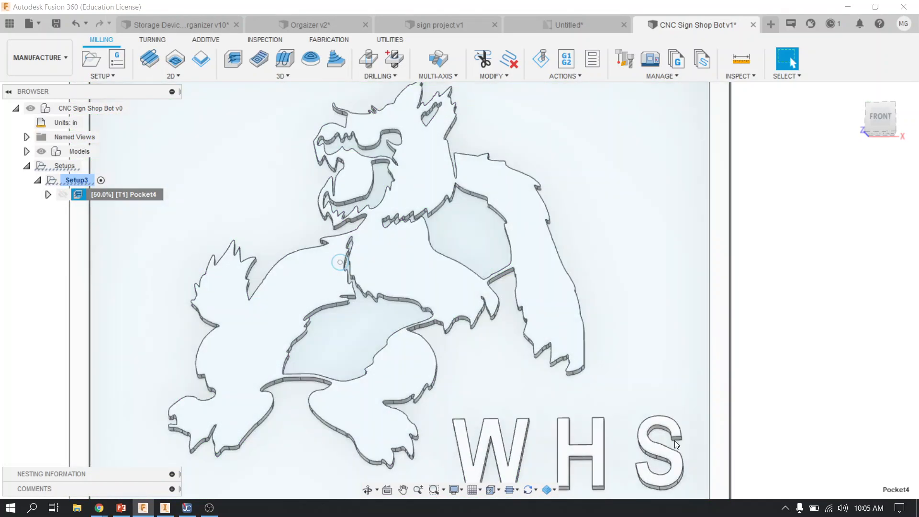
Examine the regenerated pocket toolpath inside the letter S, around the other letters and across the whole sign
scroll(672, 443, up, 5)
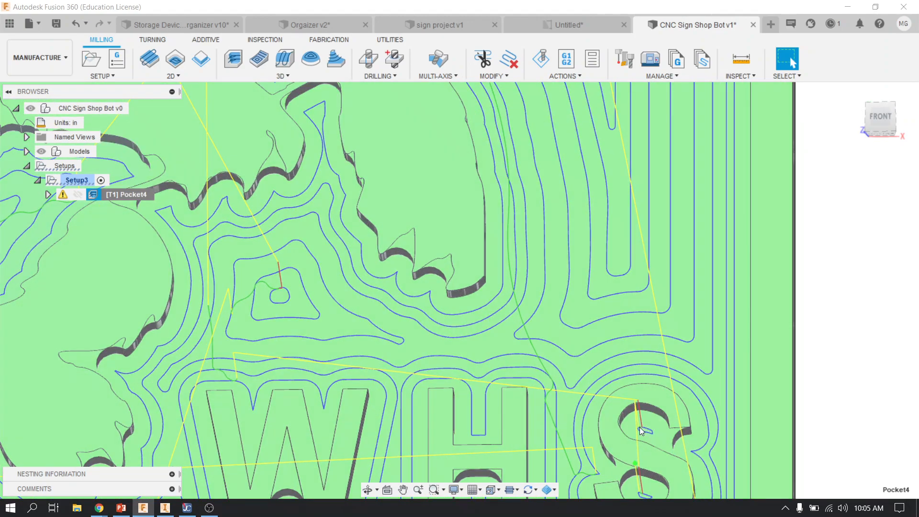
shift+middle_drag(645, 434, 688, 423)
scroll(688, 423, up, 10)
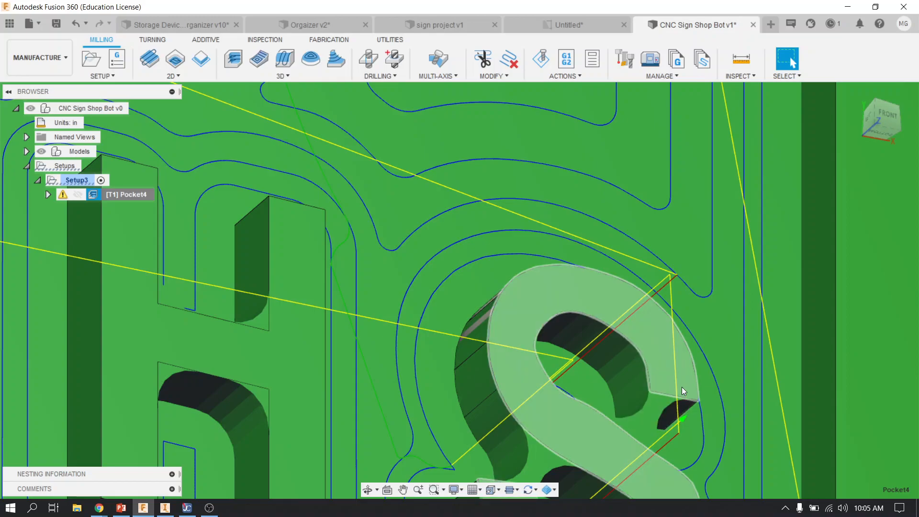
scroll(621, 410, down, 5)
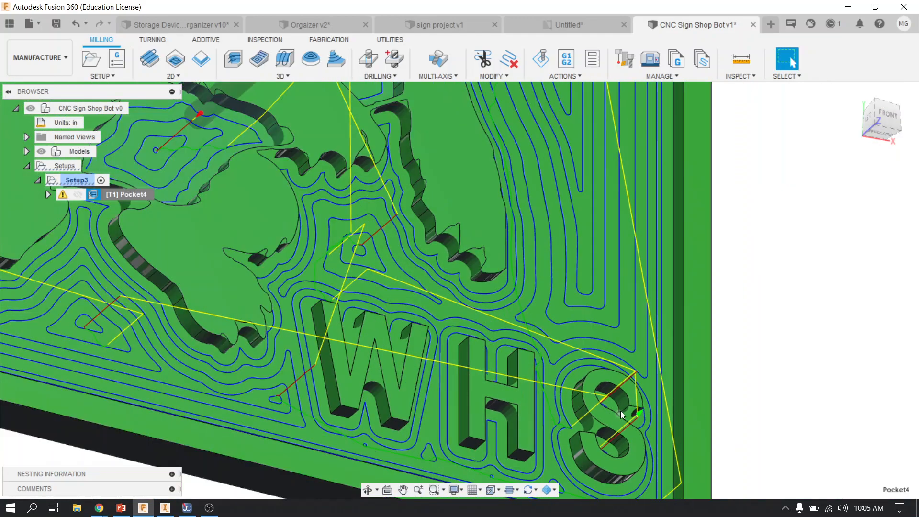
scroll(620, 413, down, 5)
shift+middle_drag(395, 420, 383, 425)
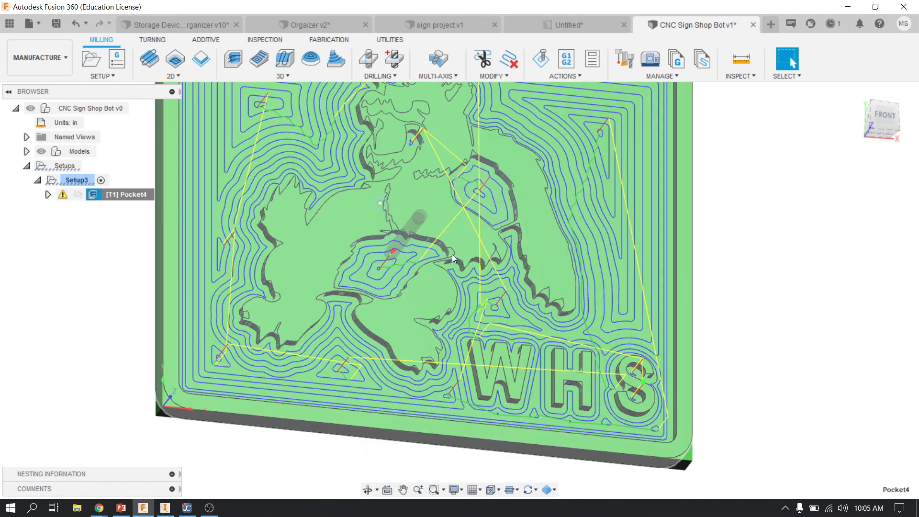
scroll(438, 270, down, 2)
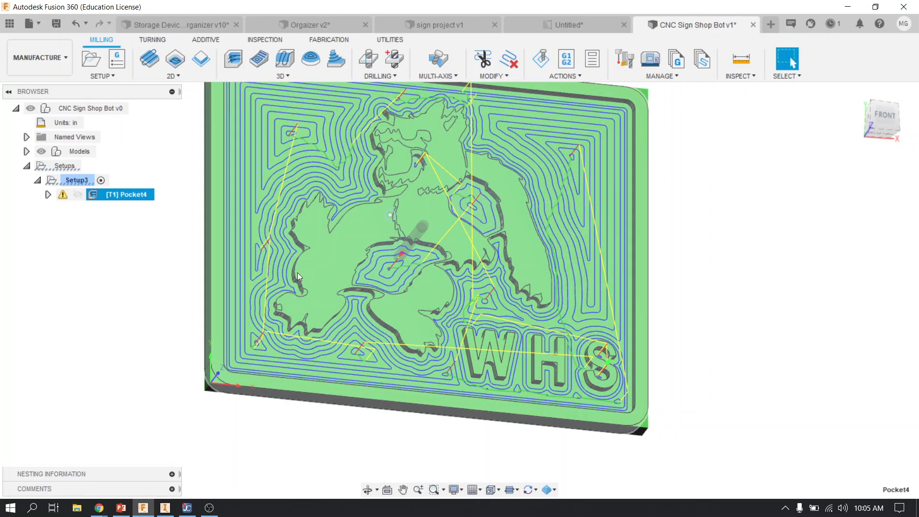
scroll(329, 320, down, 2)
middle_drag(329, 337, 335, 409)
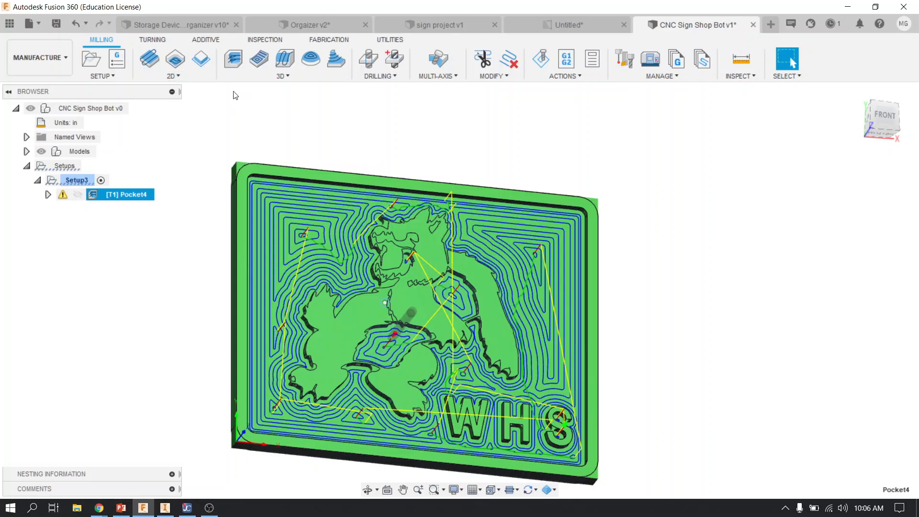
Create a 2D Contour operation with the 1/4" flat end mill along the sign's outer bottom edge
click(173, 76)
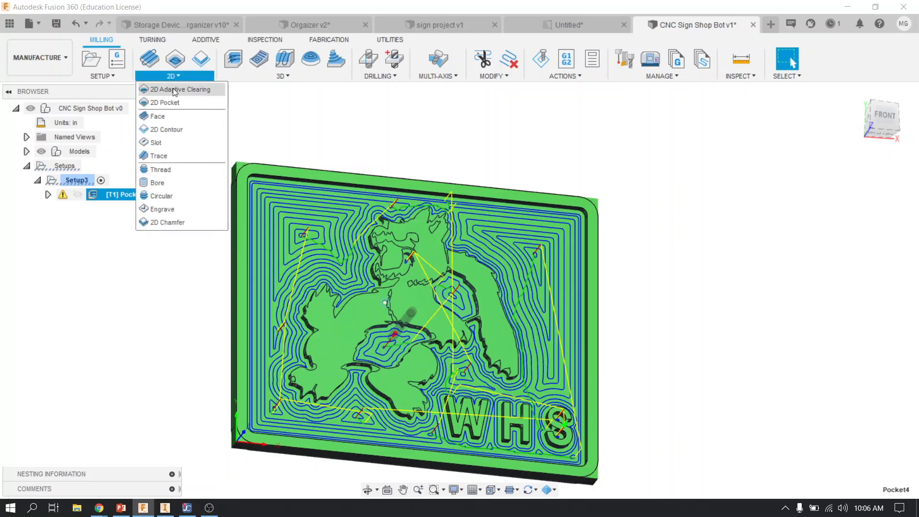
click(174, 129)
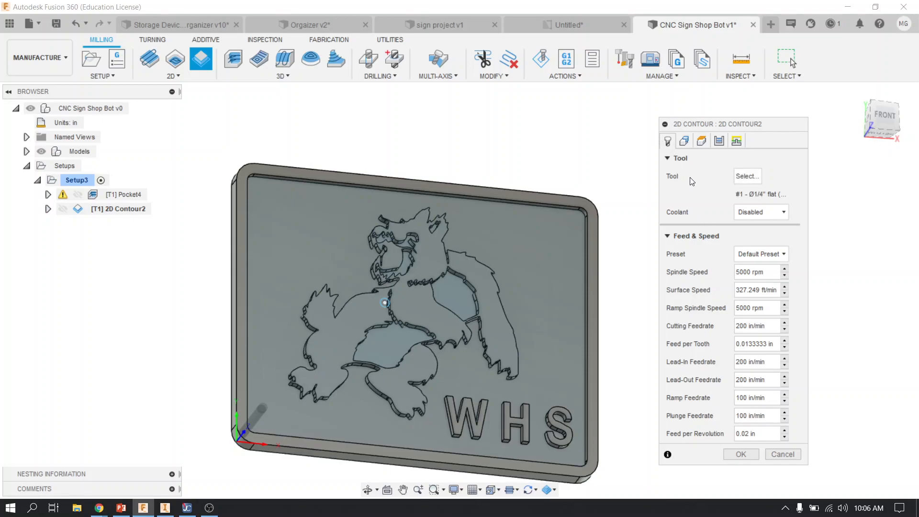
click(685, 141)
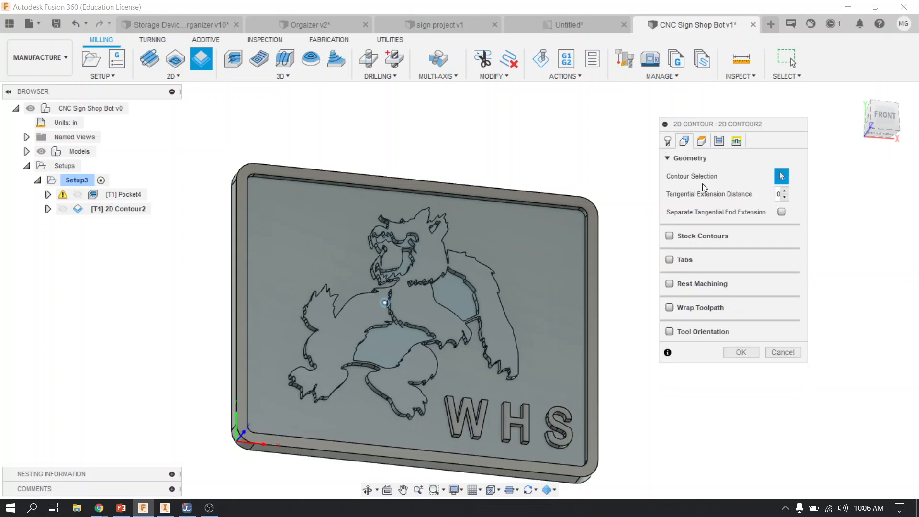
click(232, 398)
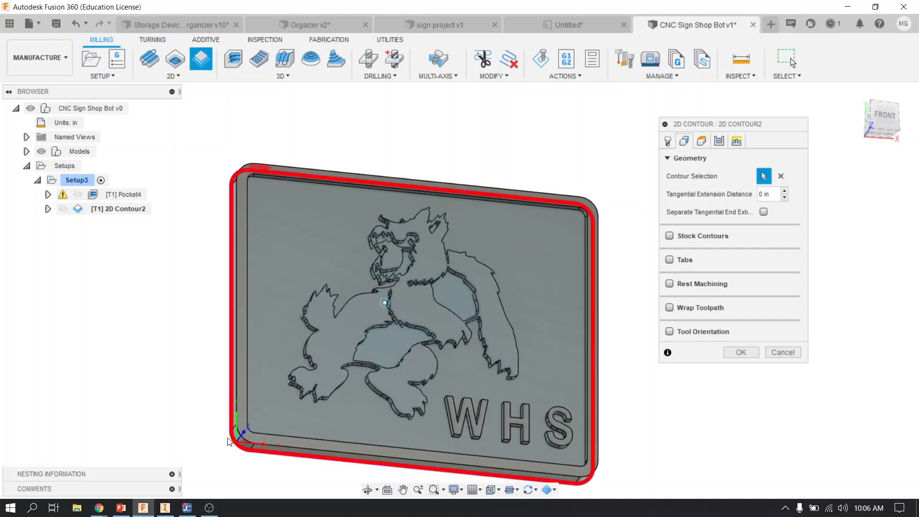
Set the contour's bottom height to Model bottom with an offset of -0.05 in
click(706, 143)
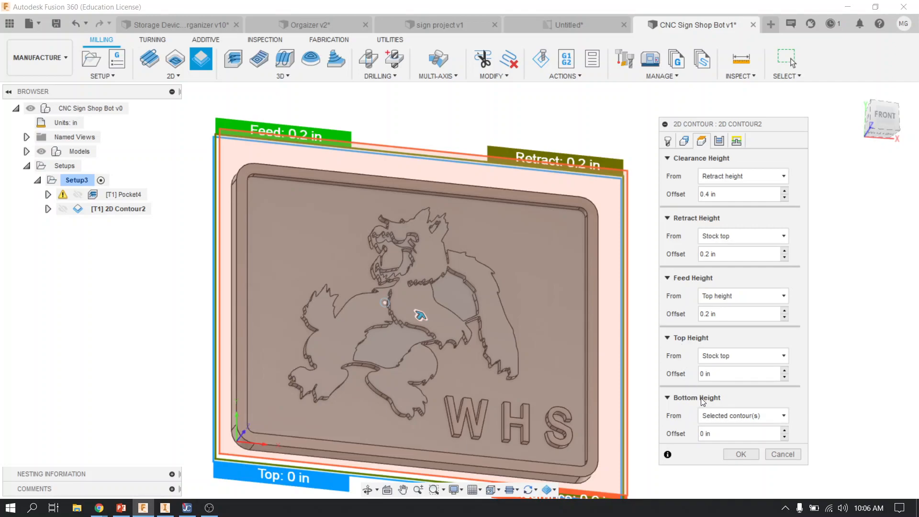
click(725, 414)
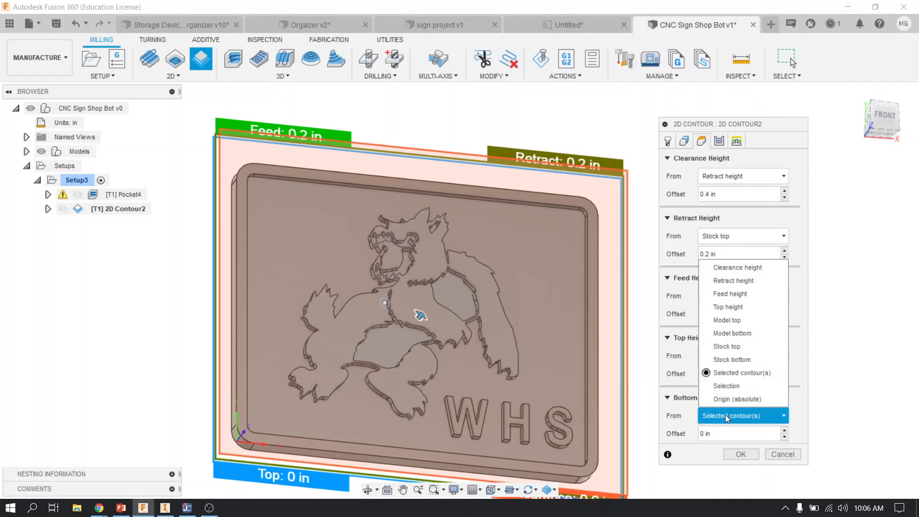
click(747, 335)
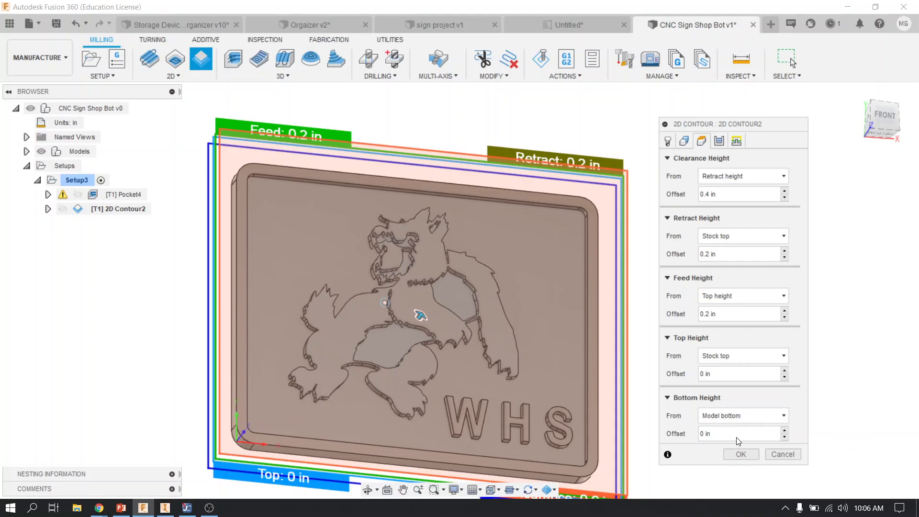
click(703, 434)
text(-.05)
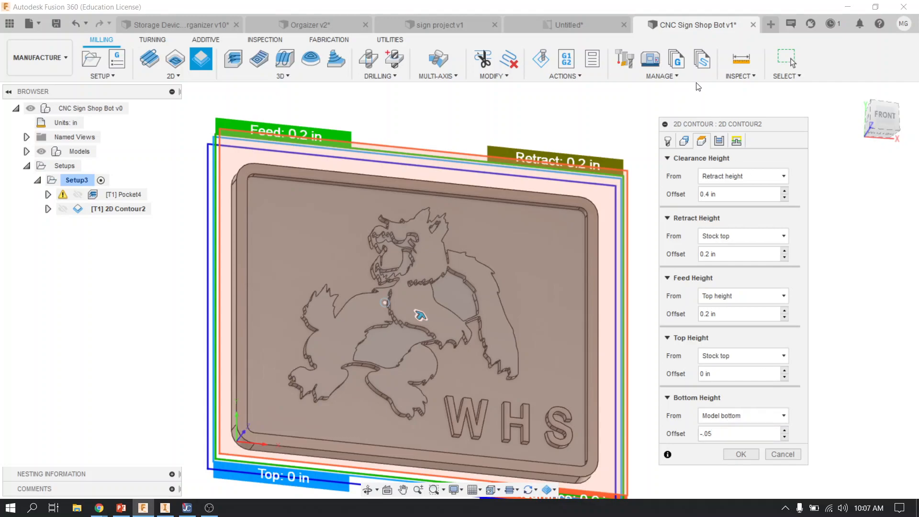
Enable multiple depths for the contour with a maximum roughing stepdown of 0.2 in
click(719, 142)
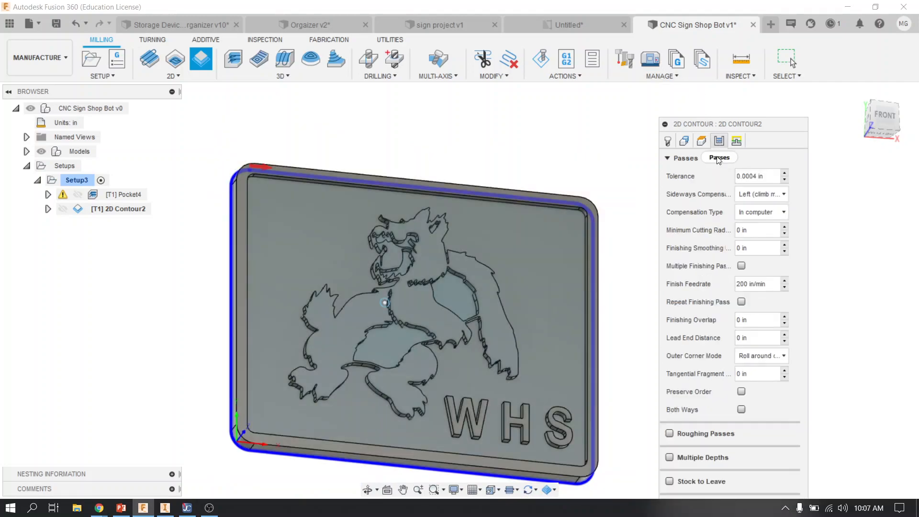
click(670, 458)
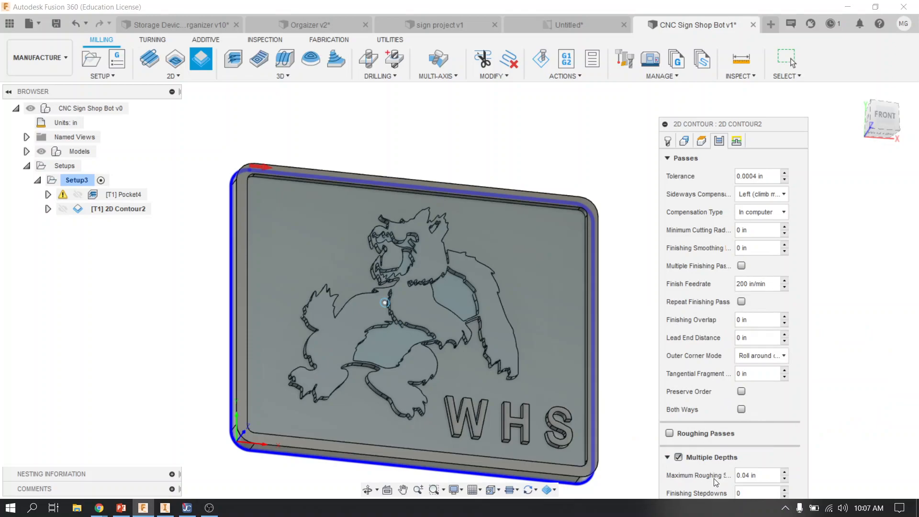
click(742, 474)
drag(742, 475, 722, 474)
text(.2)
Enable ramp entry for the contour with the default ramp settings and generate the toolpath
click(737, 141)
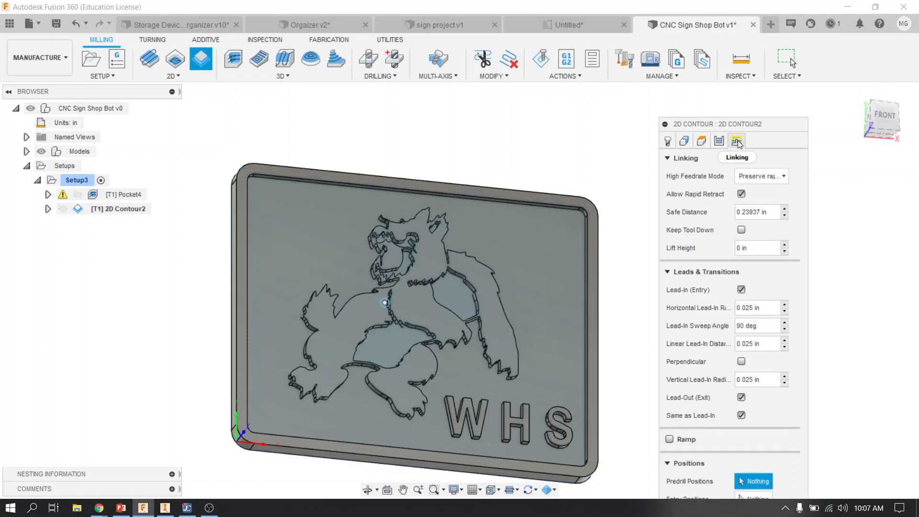
click(669, 439)
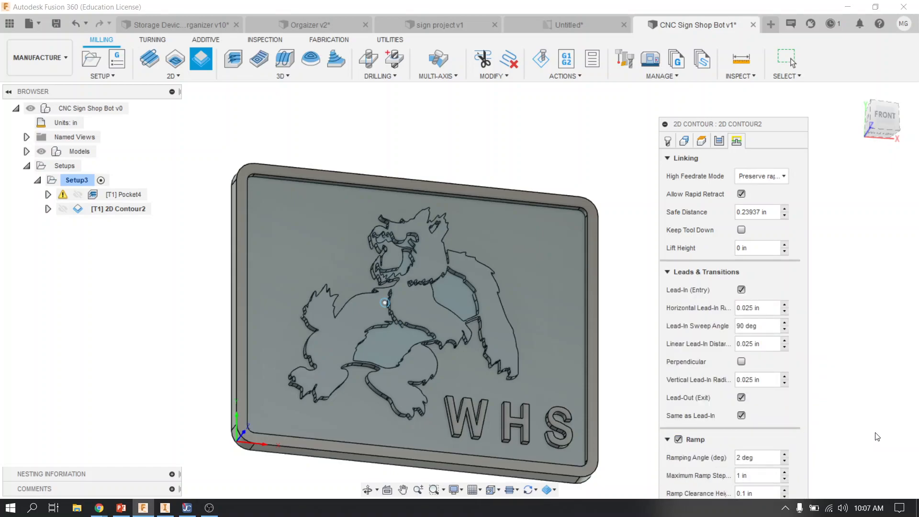
scroll(868, 428, up, 1)
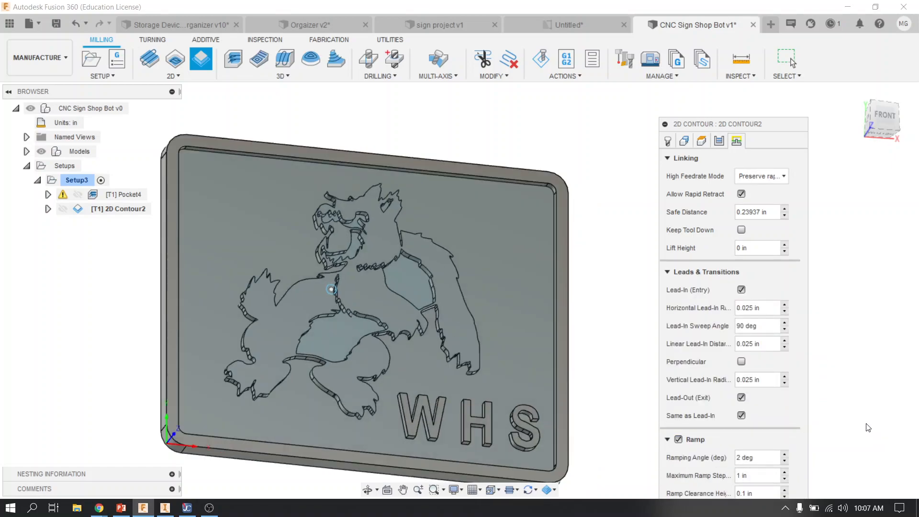
click(667, 272)
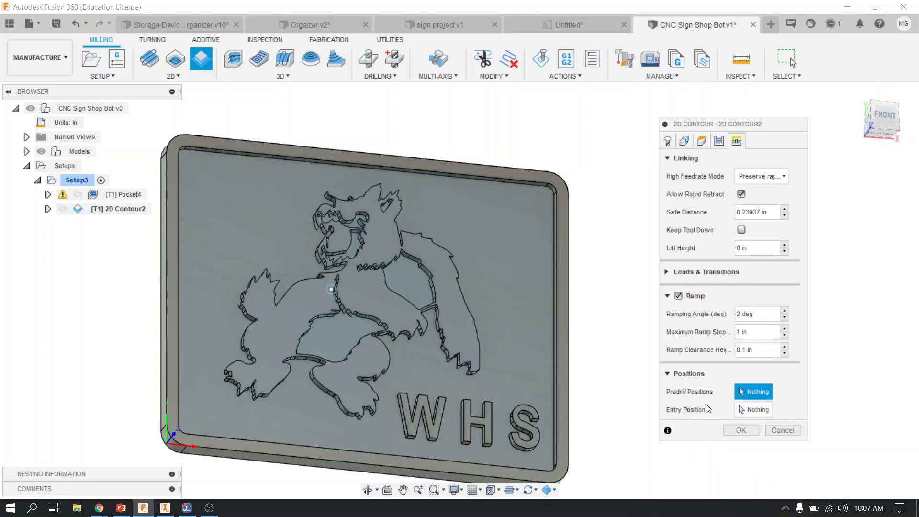
click(741, 430)
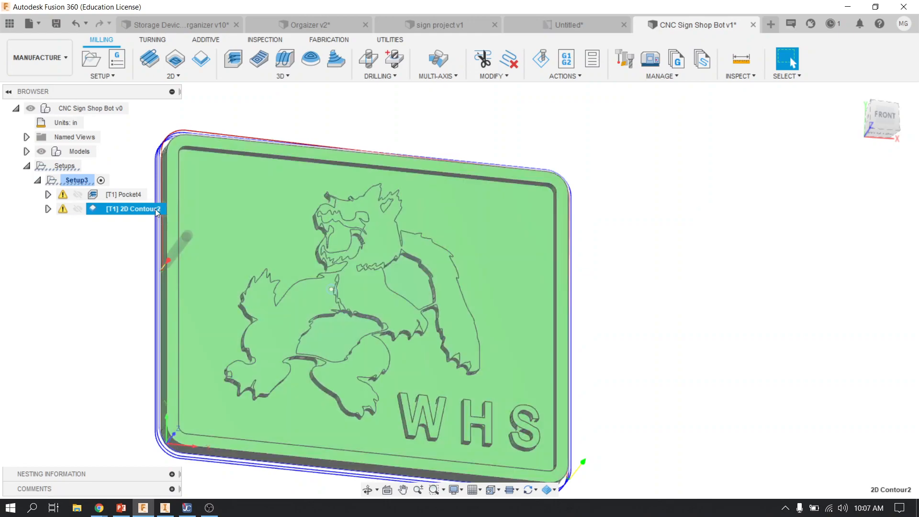
Check the contour toolpath from below the sign and save the design with the version description User Saved
shift+middle_drag(315, 367, 431, 407)
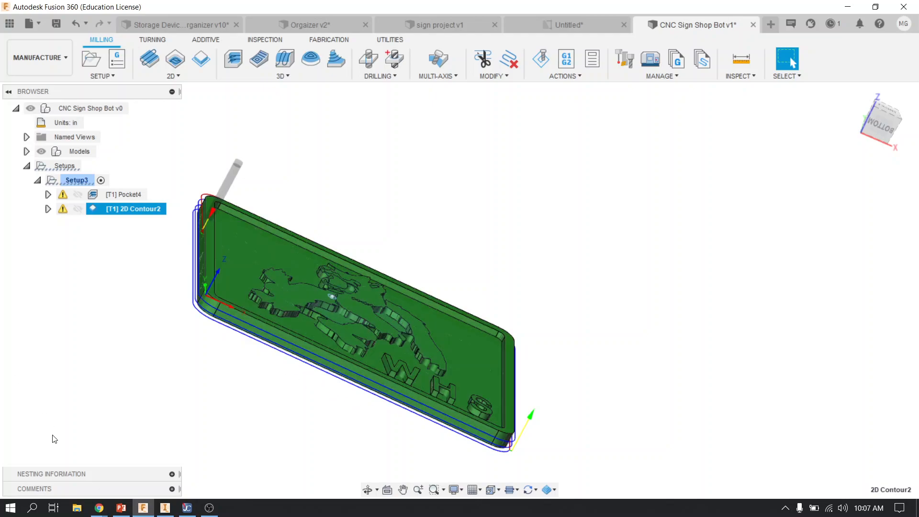
click(56, 26)
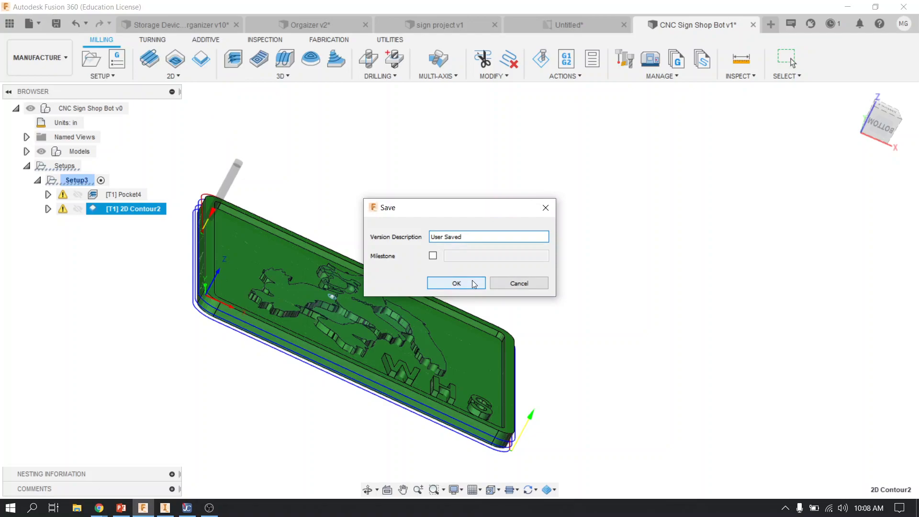
click(471, 283)
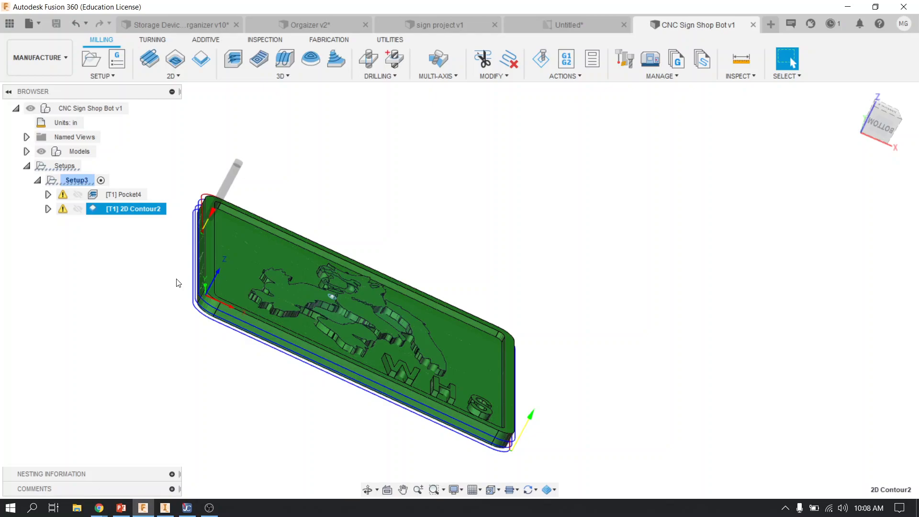
click(128, 258)
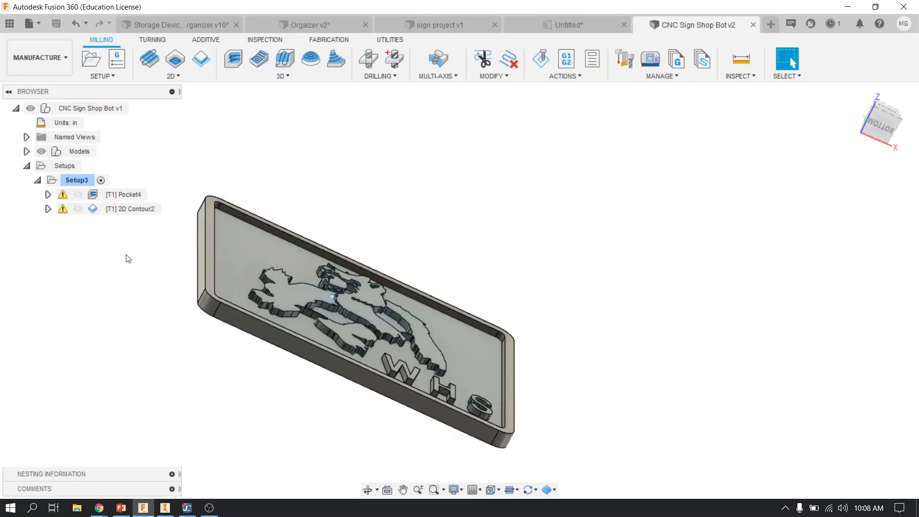
Open post processing for the pocket and 2D contour toolpaths together and choose the ShopBot OpenSBP / shopbot post configuration
click(128, 195)
ctrl+click(126, 208)
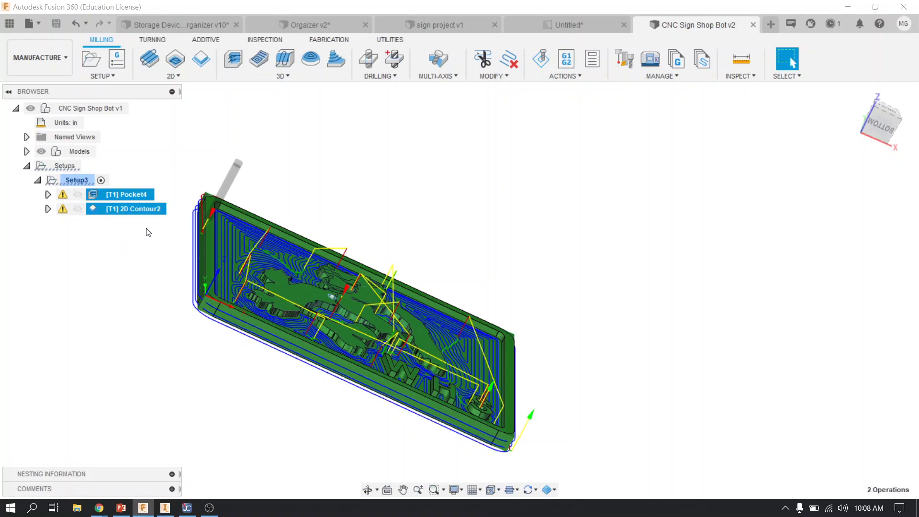
right_click(138, 196)
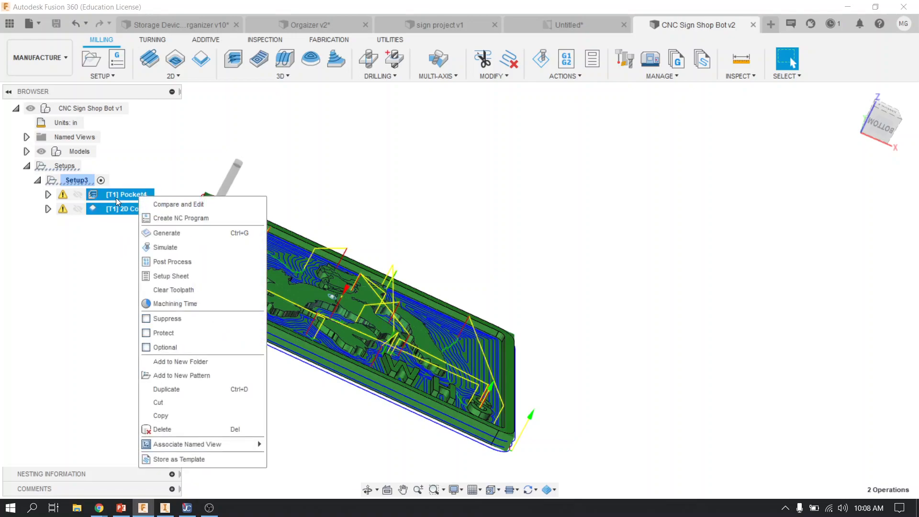
click(194, 262)
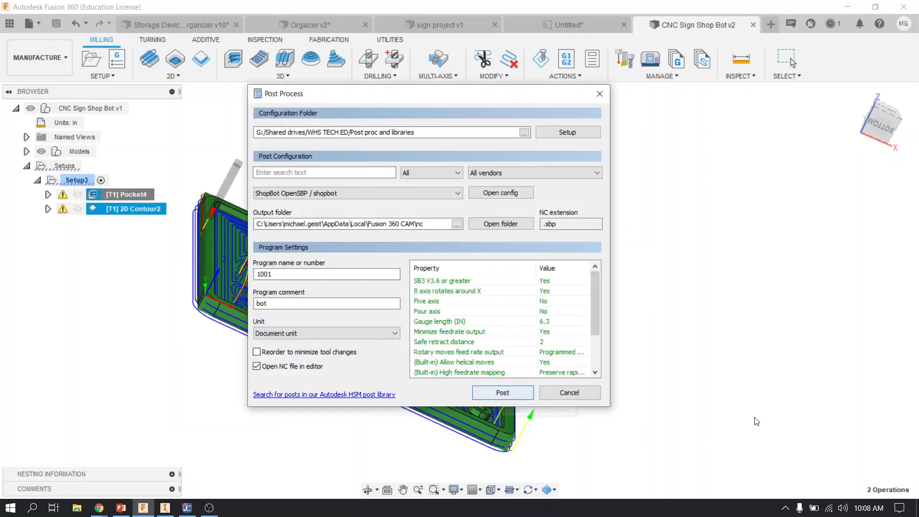
click(308, 194)
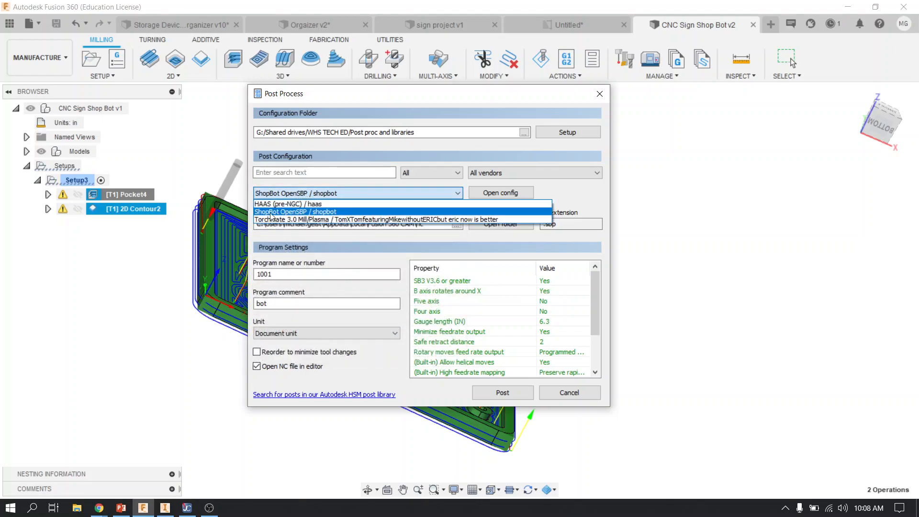
click(301, 213)
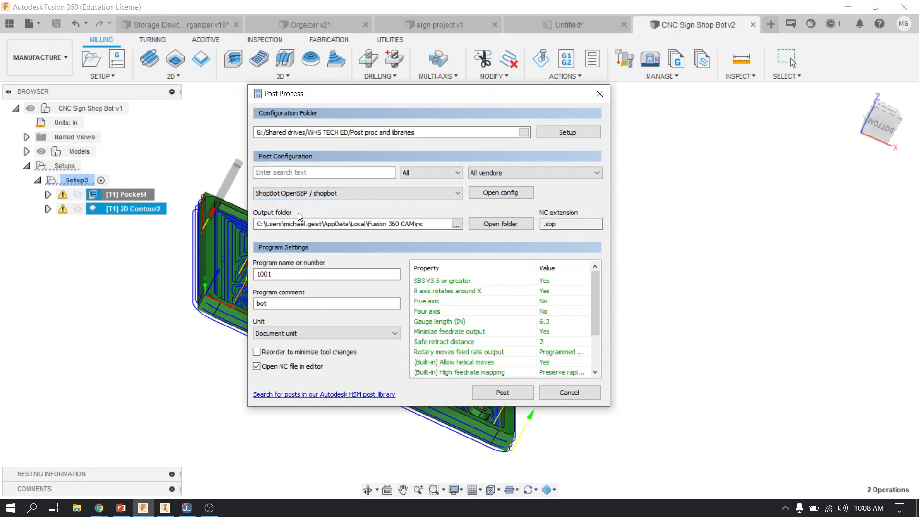
Name the program with the operator's surname and post both toolpaths to an .sbp file in the nc folder
drag(290, 271, 227, 269)
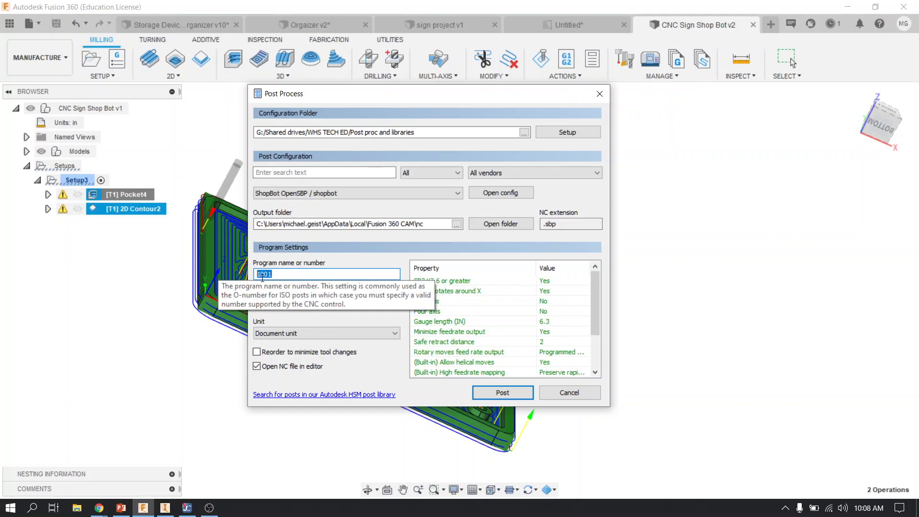
text(Geist)
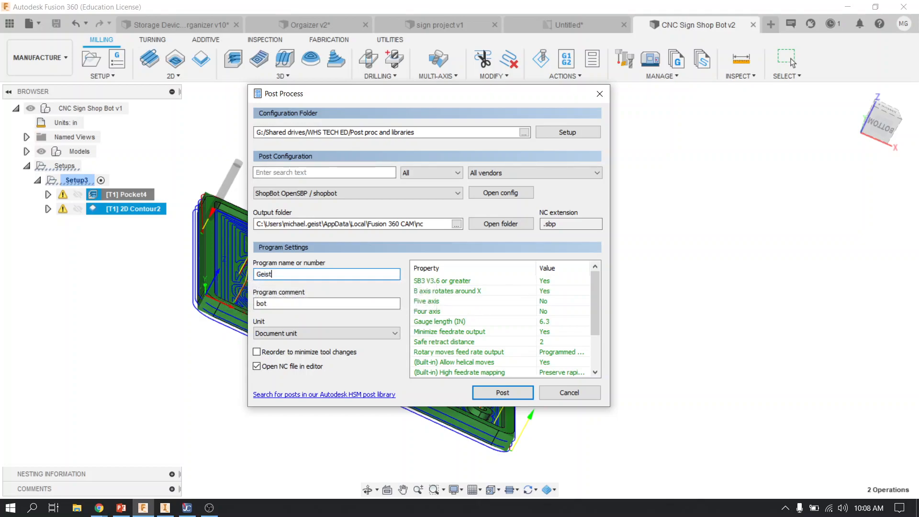
click(517, 392)
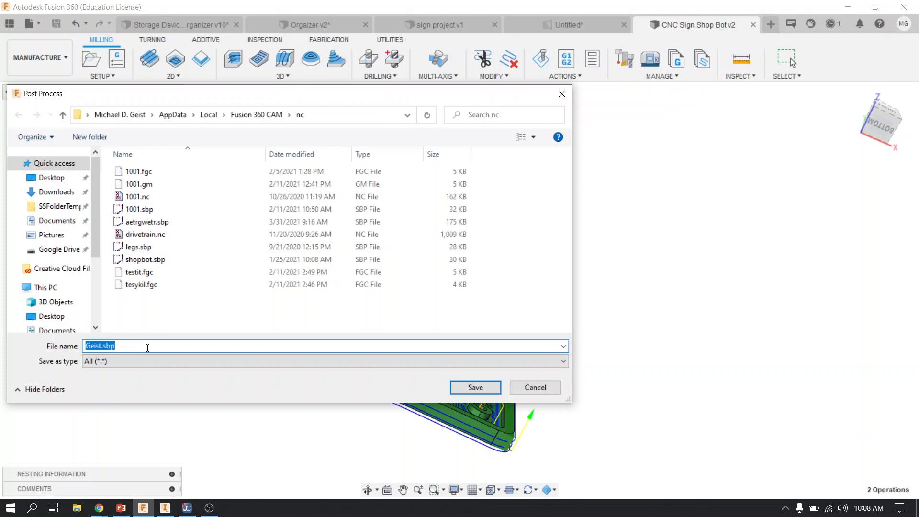
click(475, 387)
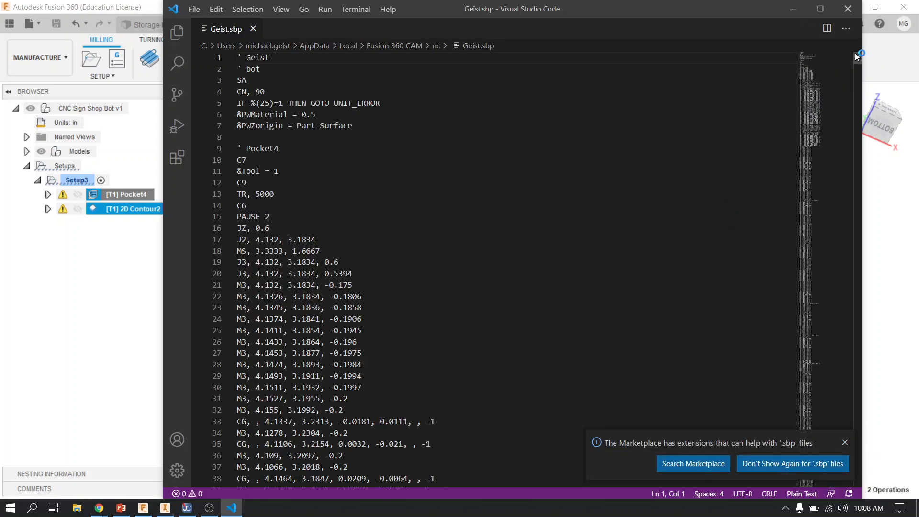
mouse_move(856, 53)
mouse_down()
mouse_move(855, 82)
mouse_move(850, 44)
mouse_up()
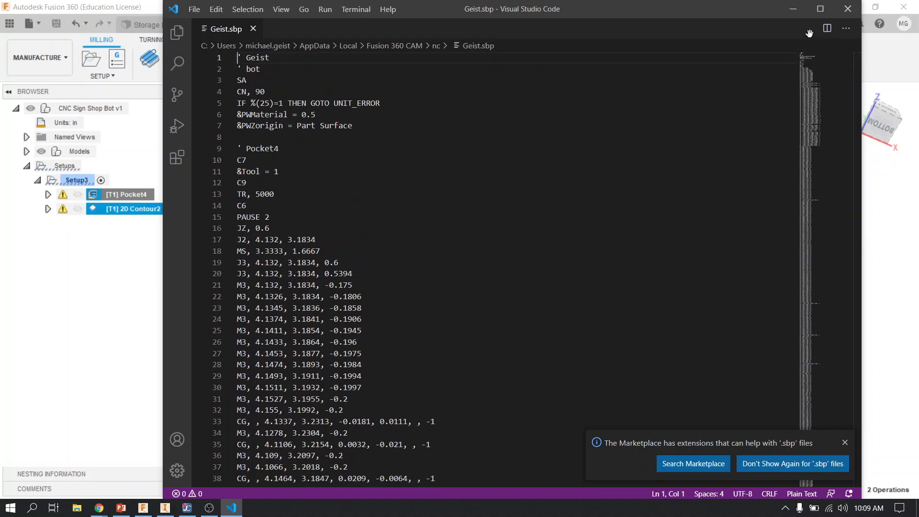